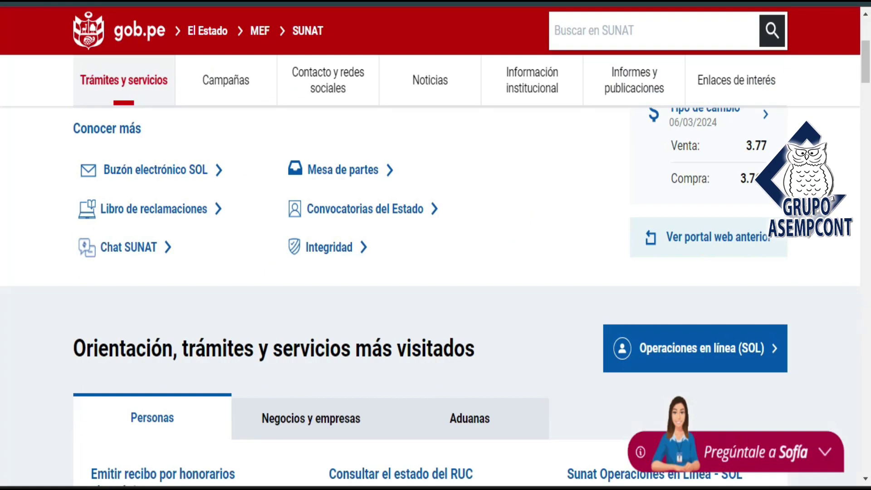
# Search 'sunat' in Chrome and scroll SUNAT's gob.pe page to the SOL button
pyautogui.scroll(5, 186, 12)
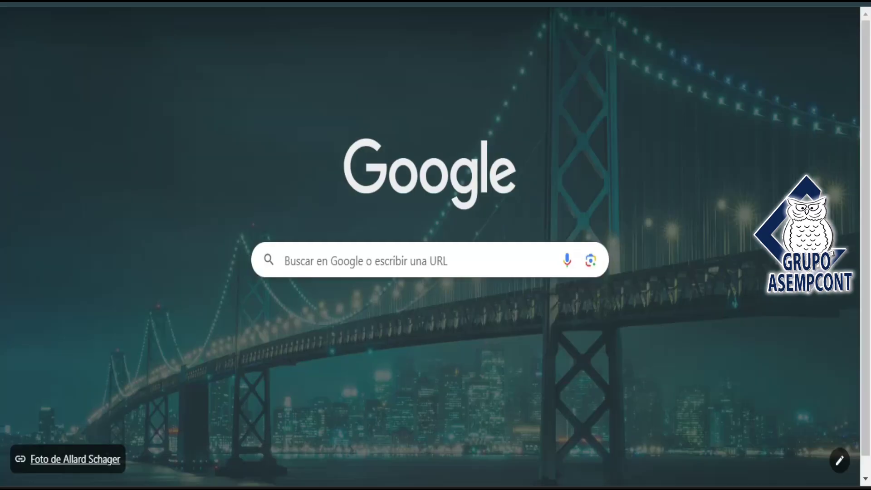
pyautogui.write('sunat')
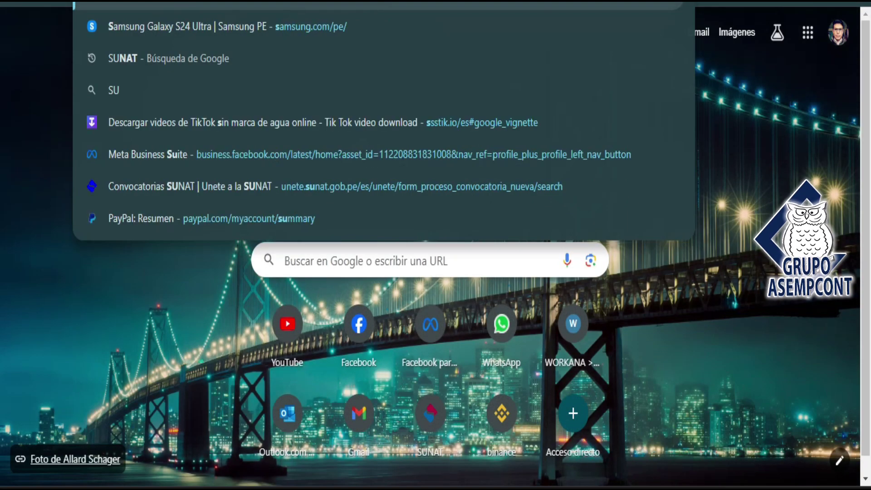
pyautogui.press('Escape')
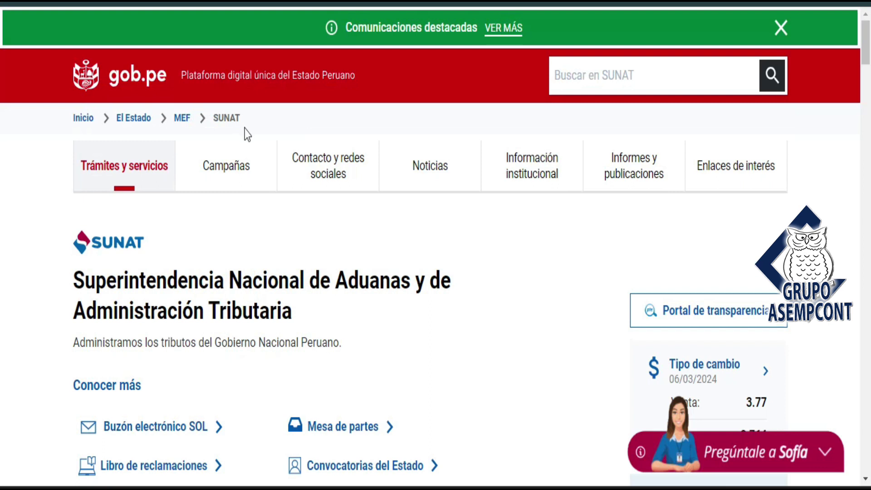
pyautogui.moveTo(866, 45); pyautogui.dragTo(865, 81)
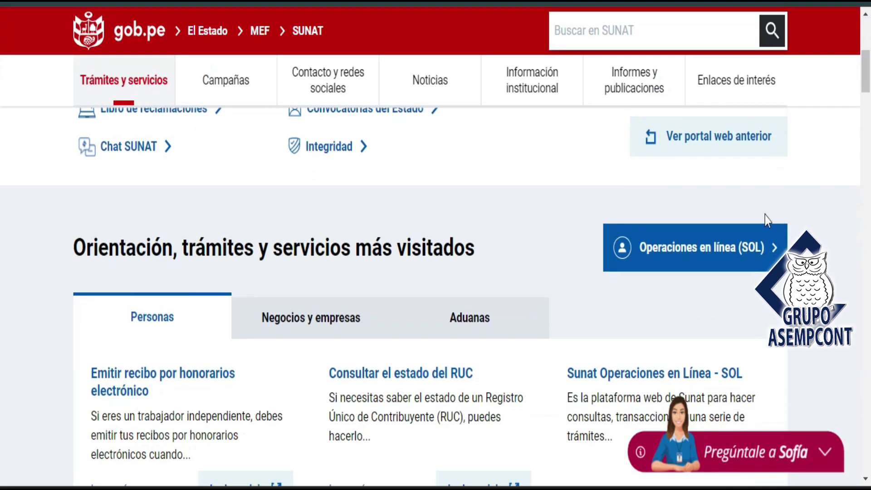
# Enter SOL for procedures and queries, switching the login form between RUC and DNI access
pyautogui.click(612, 237)
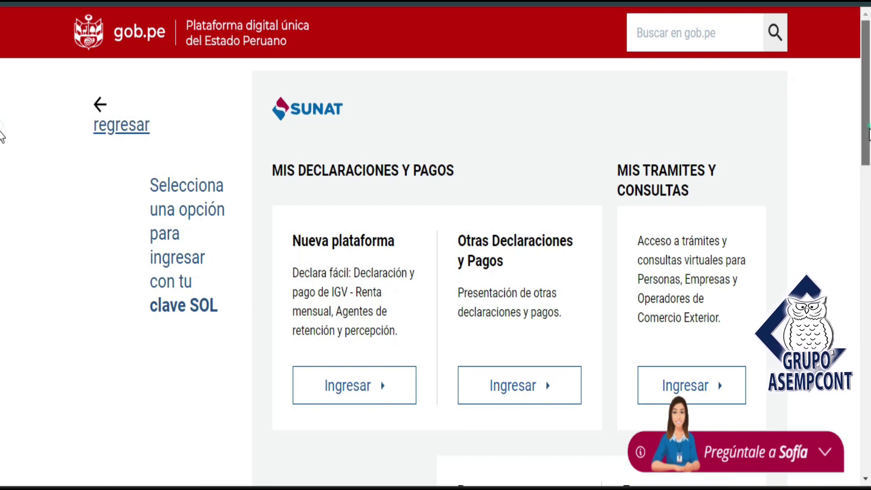
pyautogui.scroll(-2, 2, 136)
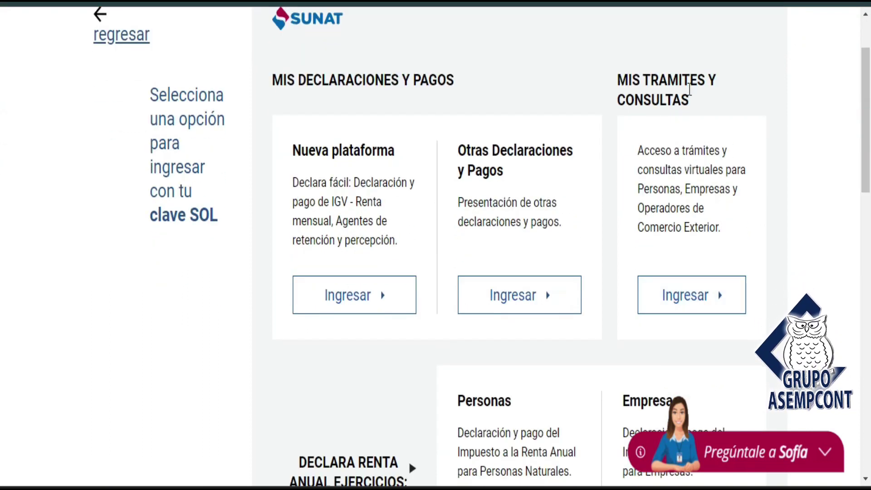
pyautogui.click(670, 287)
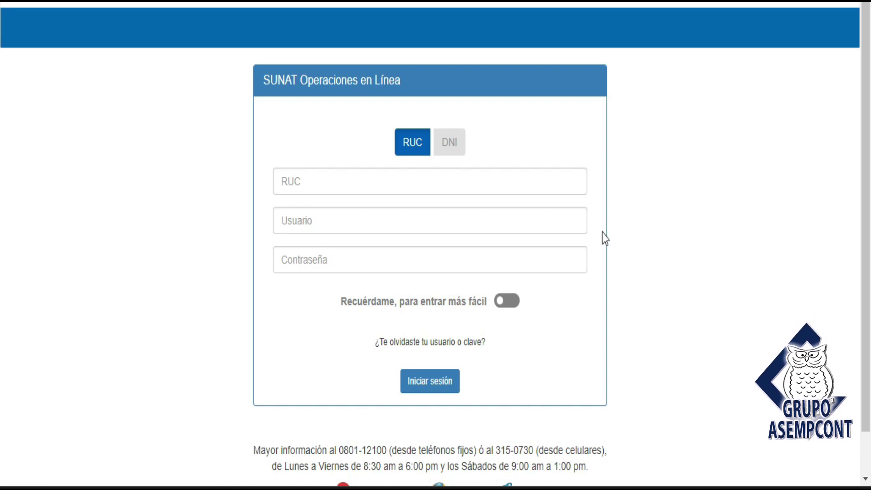
pyautogui.click(461, 152)
pyautogui.click(422, 152)
pyautogui.click(445, 150)
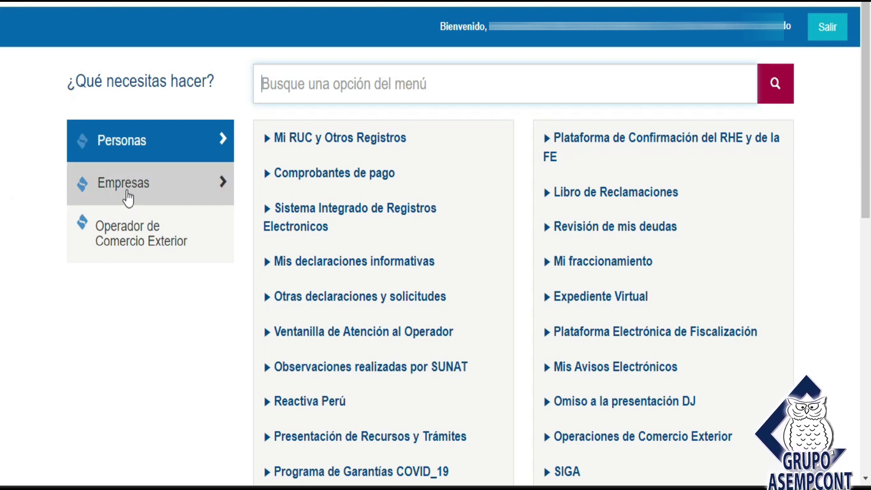
# Go to Empresas > Comprobantes de pago > SEE - SOL > Boleta de Venta Electrónica > Emitir Boleta de Venta
pyautogui.click(128, 199)
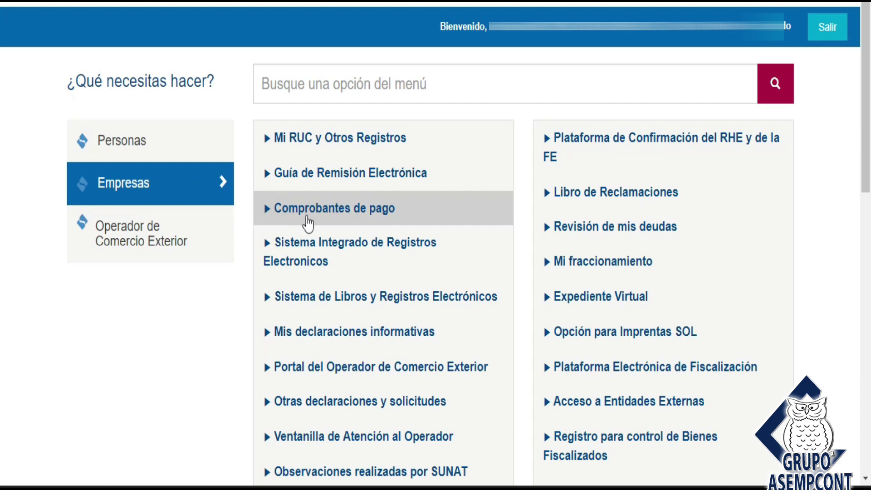
pyautogui.click(330, 213)
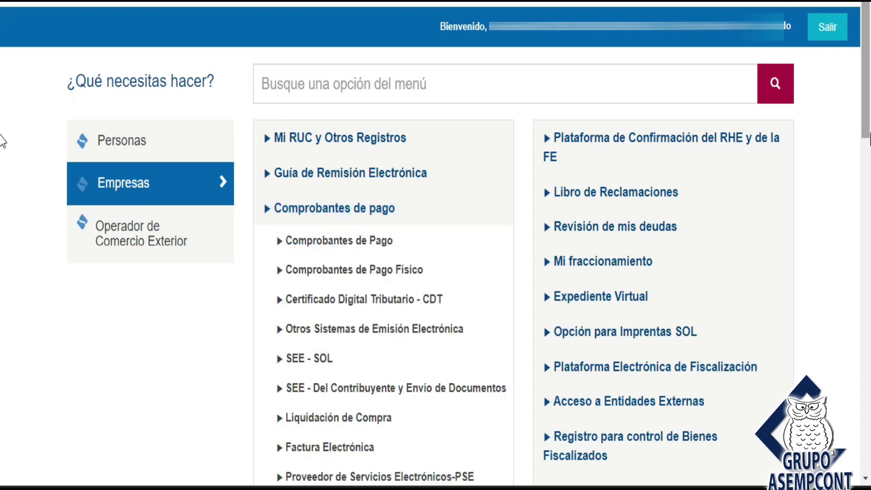
pyautogui.scroll(-3, 2, 143)
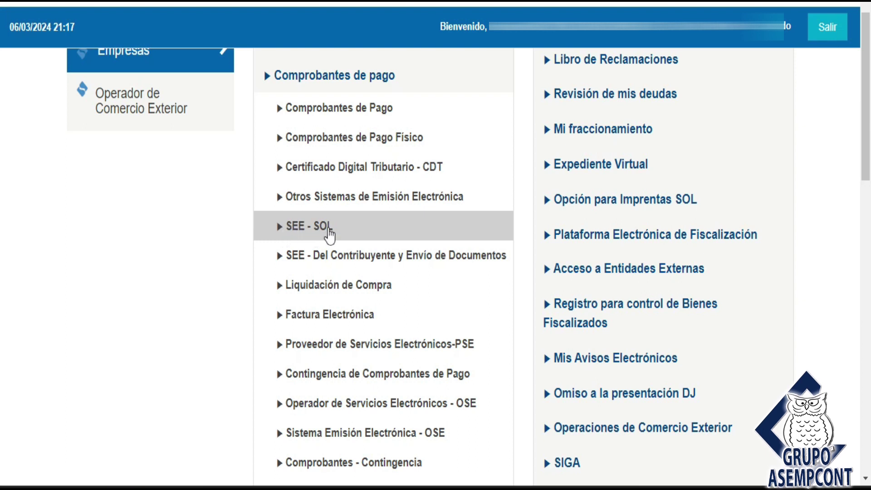
pyautogui.click(307, 234)
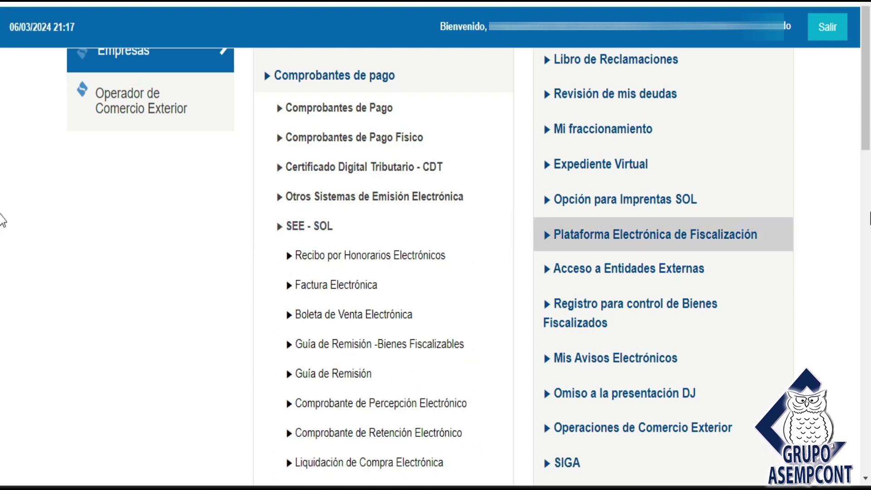
pyautogui.scroll(-1, 1, 138)
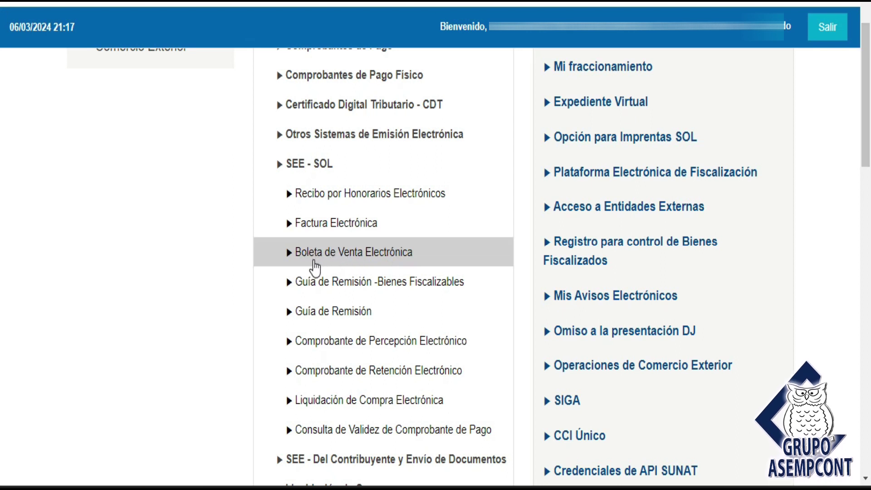
pyautogui.click(385, 257)
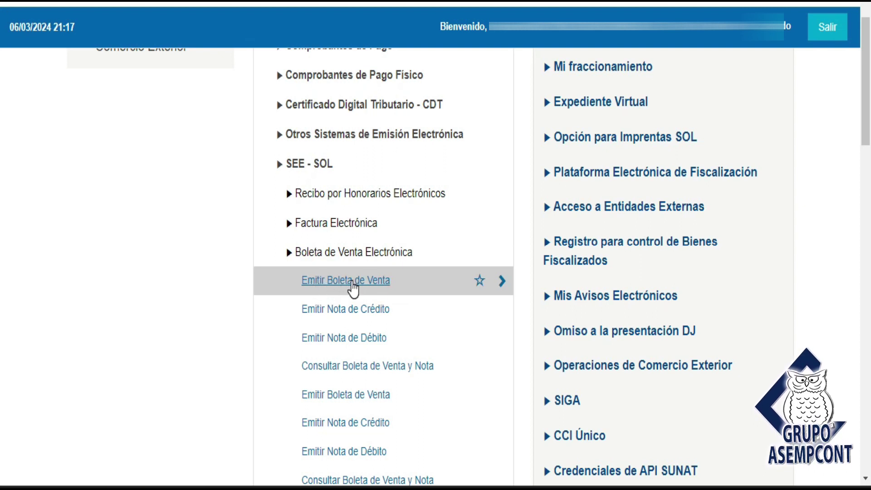
pyautogui.click(352, 281)
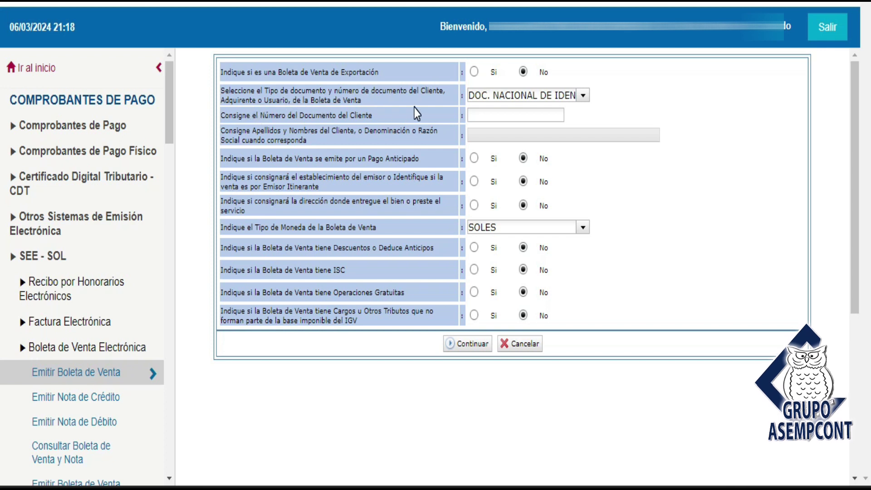
# Try the DOC. NACIONAL DE IDENTIDAD and SIN DOCUMENTO client document types
pyautogui.click(584, 101)
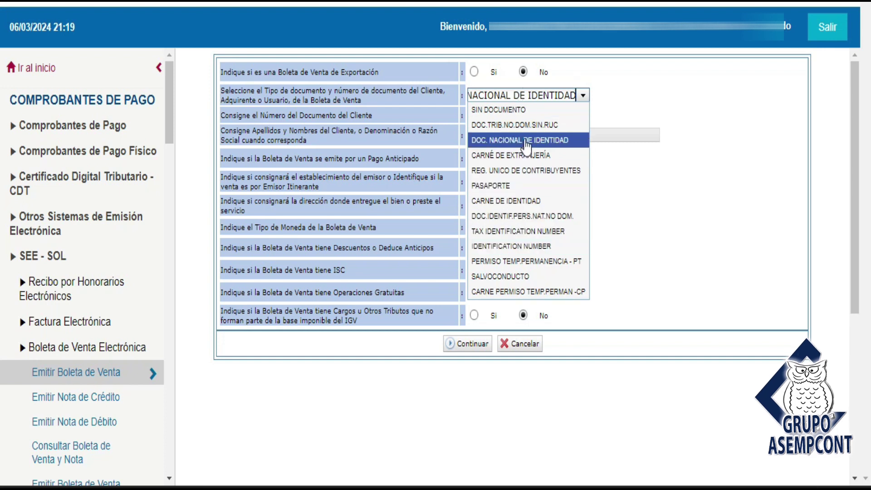
pyautogui.click(488, 144)
pyautogui.click(582, 95)
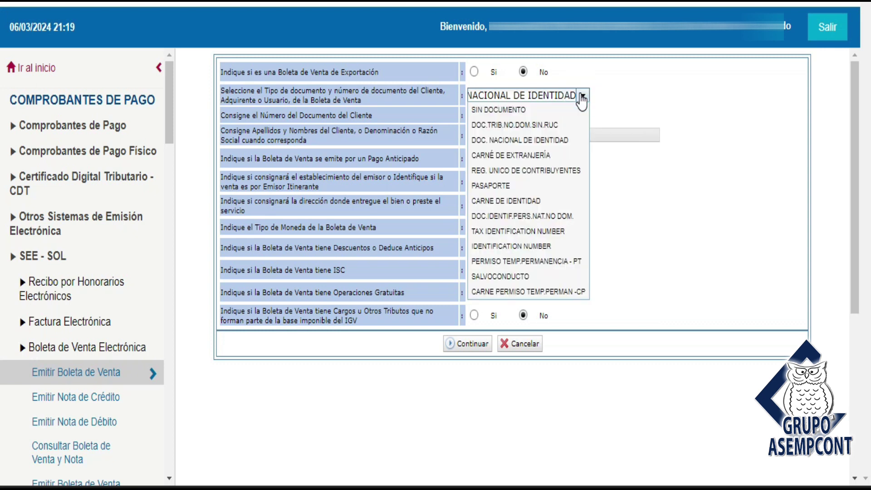
pyautogui.click(509, 117)
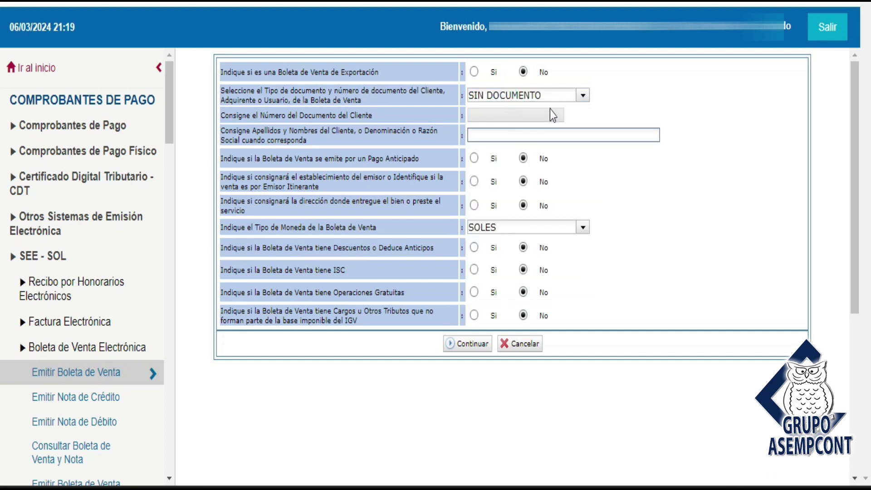
pyautogui.click(537, 131)
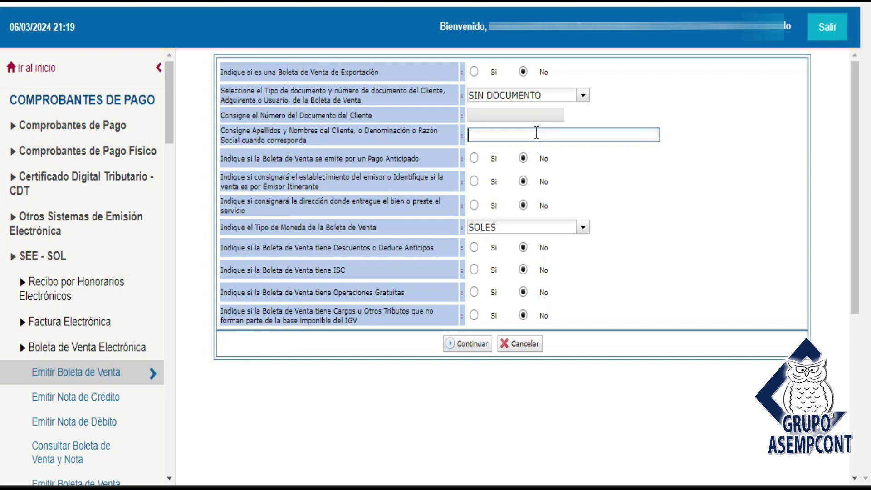
# Set the document type to DOC. NACIONAL DE IDENTIDAD and enter the client's DNI number
pyautogui.click(583, 95)
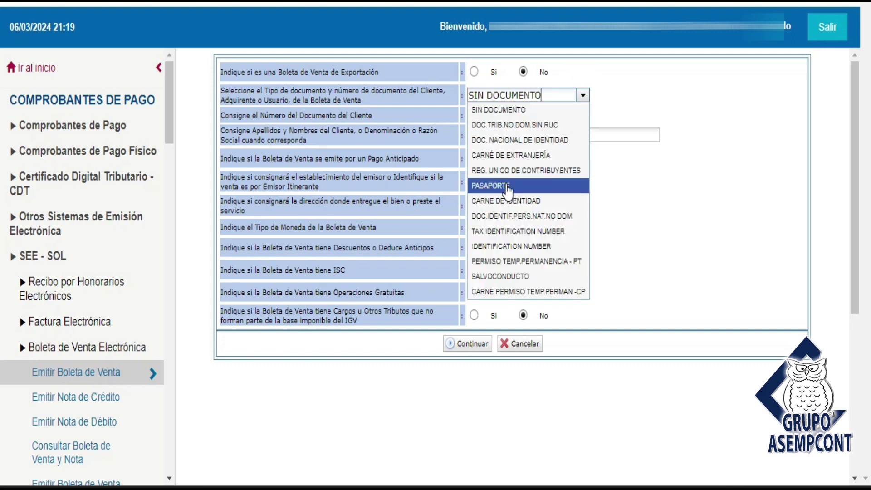
pyautogui.click(522, 141)
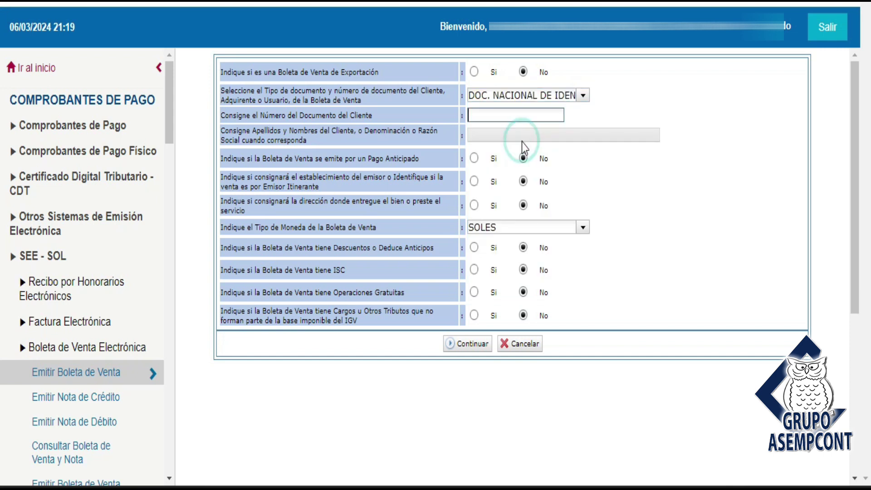
pyautogui.click(501, 113)
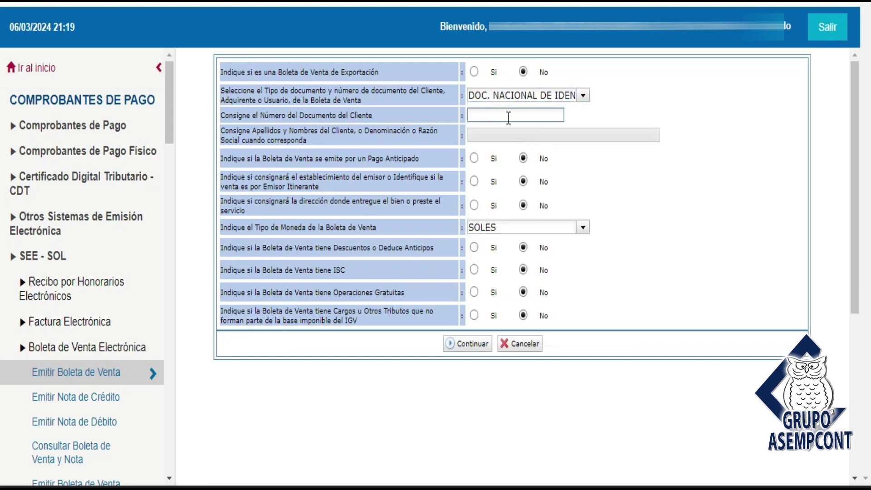
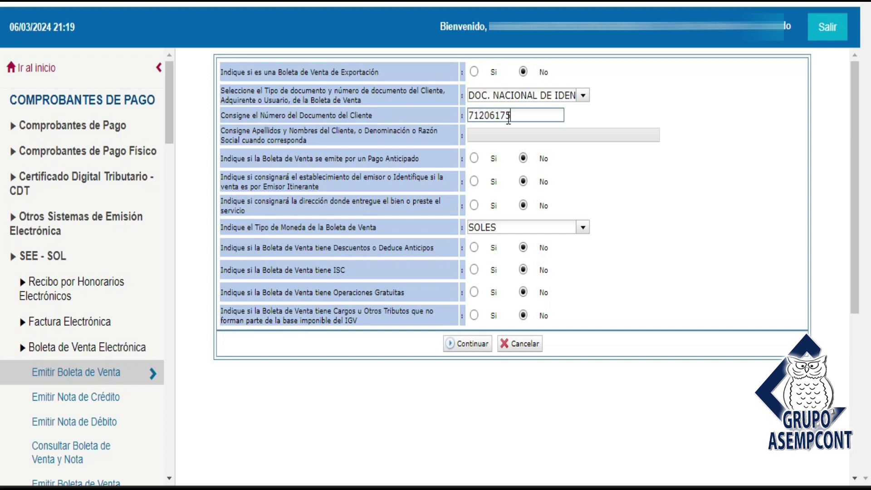
pyautogui.click(609, 178)
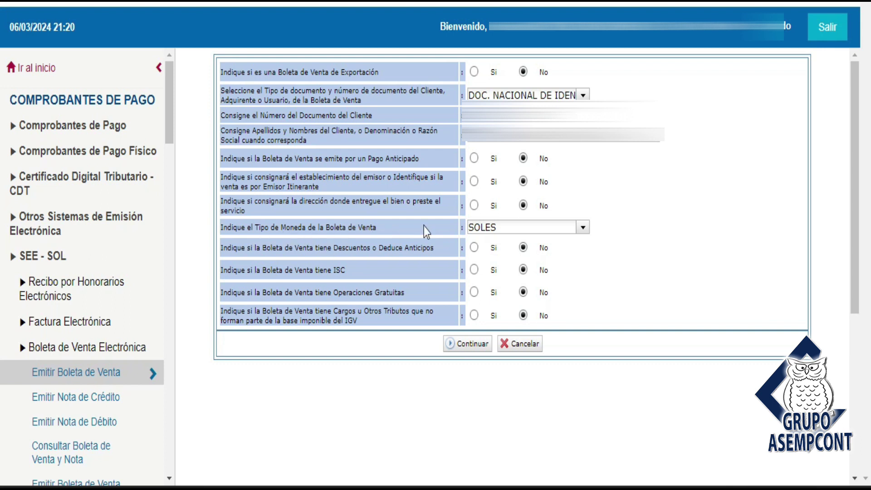
pyautogui.click(583, 230)
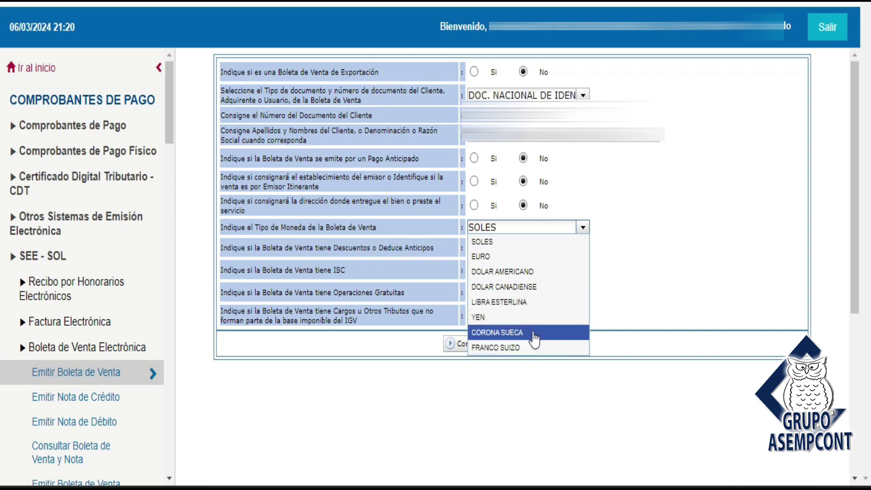
pyautogui.click(500, 245)
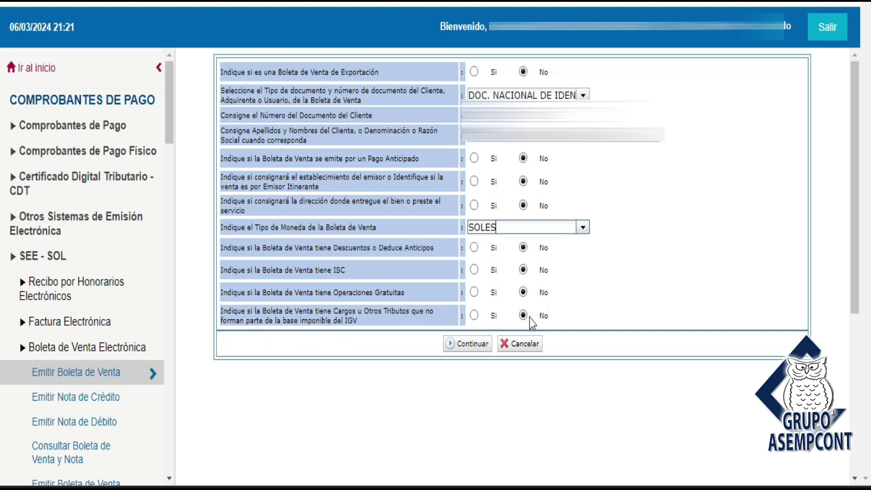
pyautogui.click(662, 292)
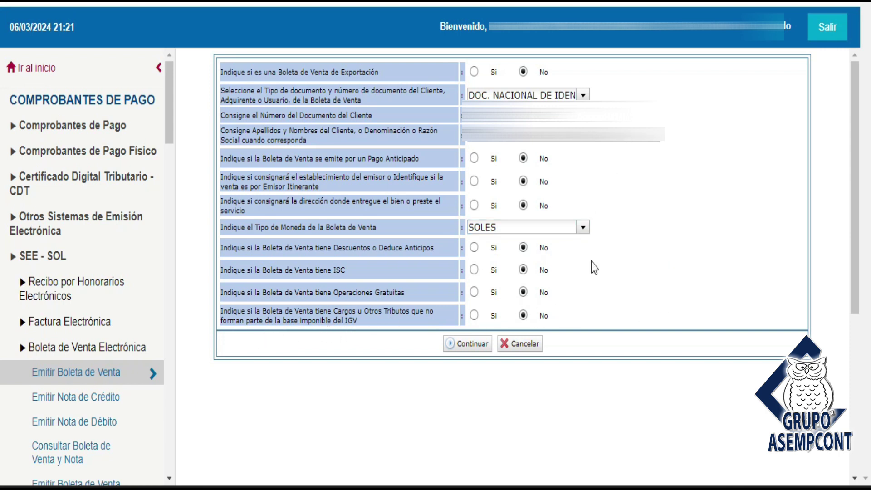
pyautogui.click(467, 343)
# Accept the header, keep the issue date at 06/03/2024, and start a new item
pyautogui.click(469, 344)
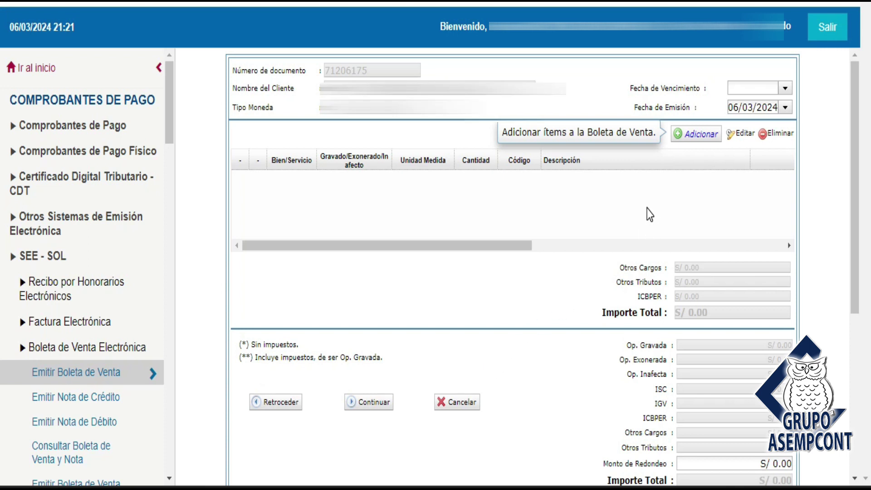
pyautogui.click(664, 191)
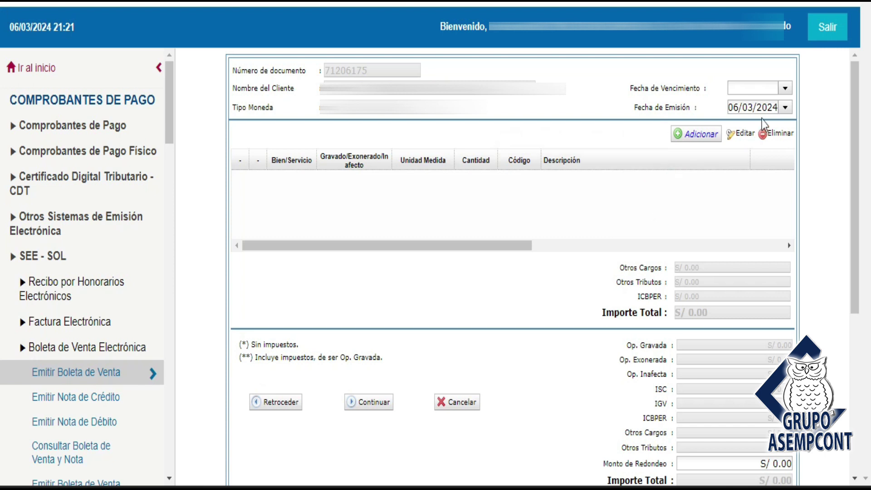
pyautogui.click(785, 111)
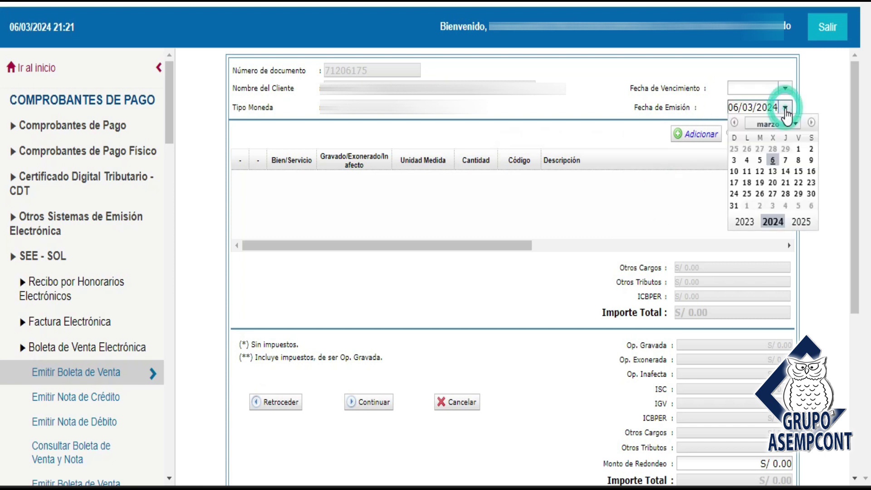
pyautogui.click(785, 109)
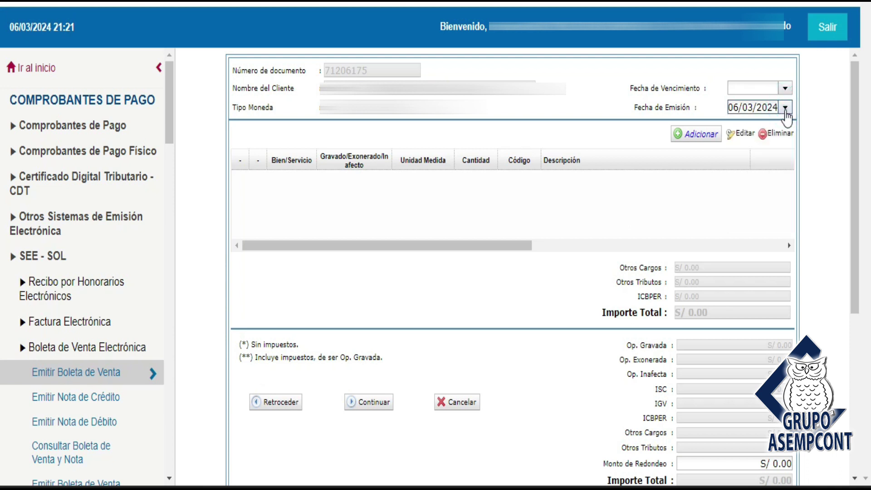
pyautogui.click(786, 109)
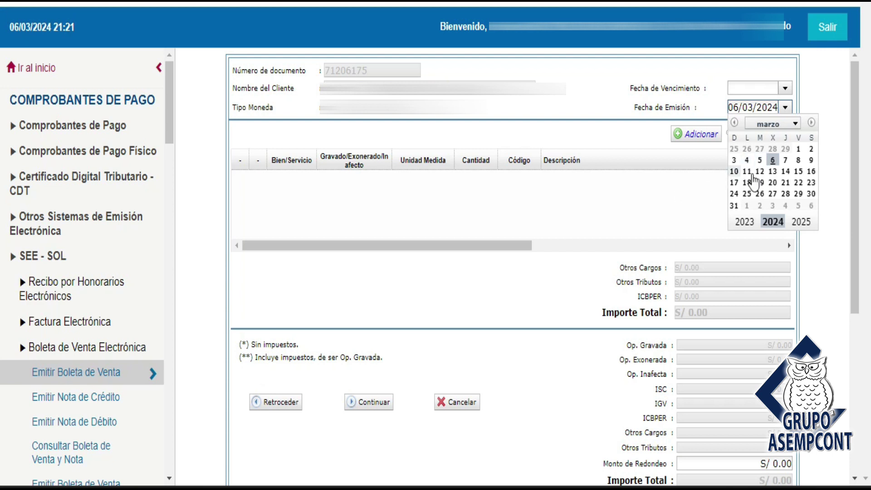
pyautogui.click(775, 162)
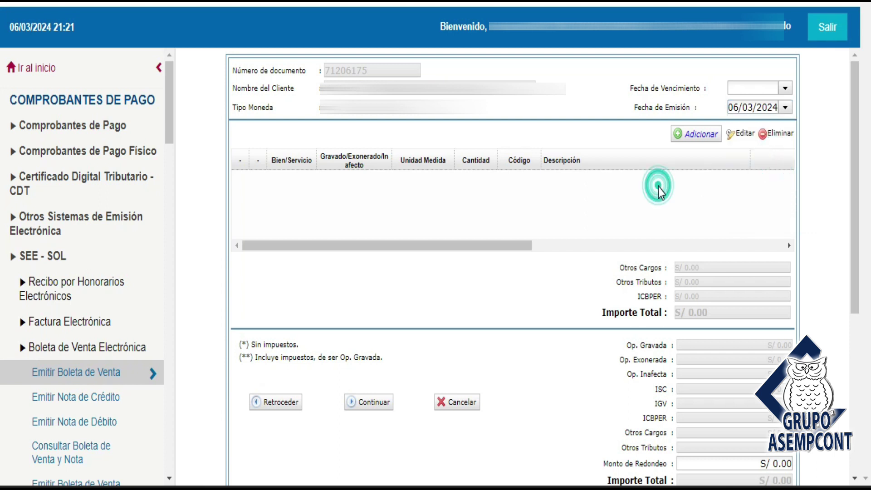
pyautogui.click(700, 136)
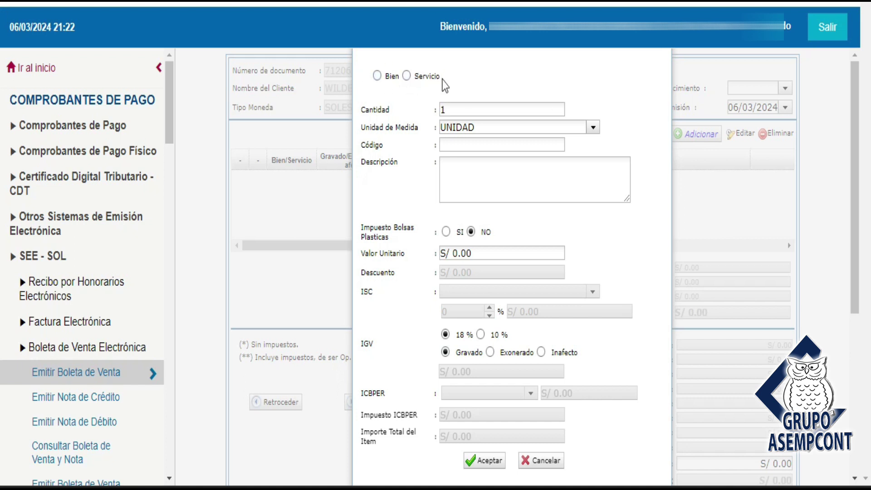
# Mark the item as a good (Bien) with quantity 2 and unit MILLARES
pyautogui.click(378, 80)
pyautogui.click(453, 109)
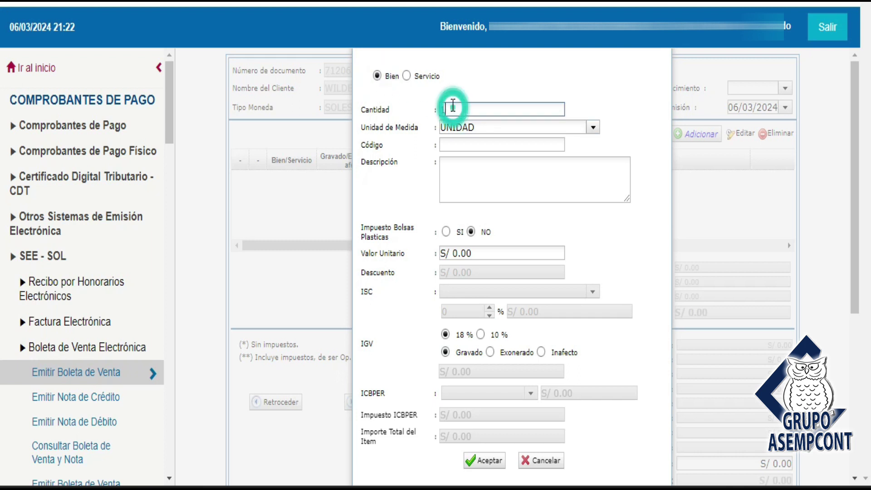
pyautogui.doubleClick(455, 109)
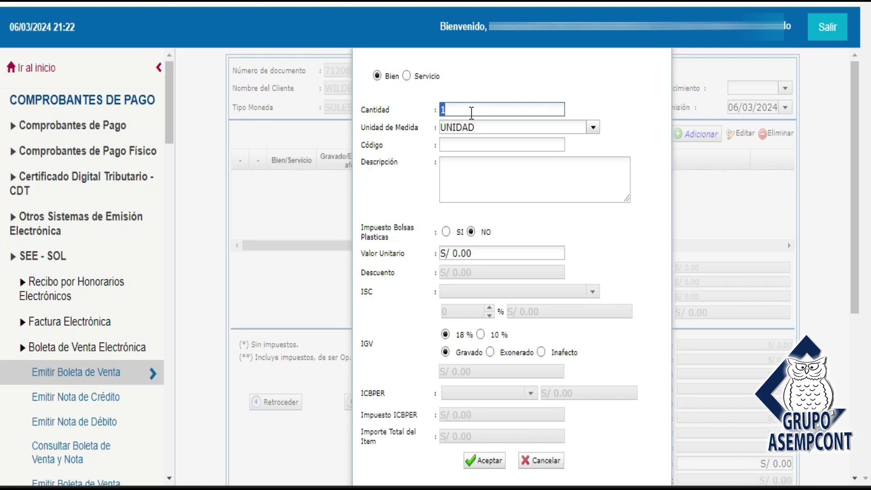
pyautogui.write('2')
pyautogui.click(470, 191)
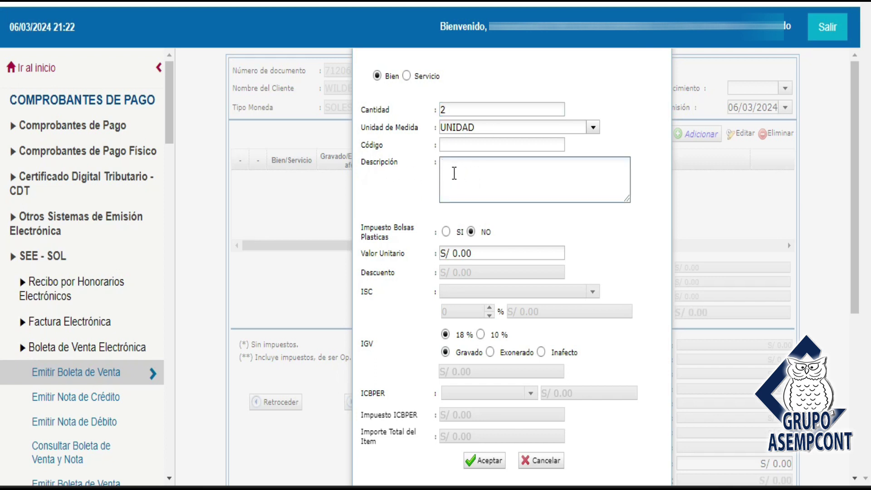
pyautogui.click(467, 128)
pyautogui.click(593, 129)
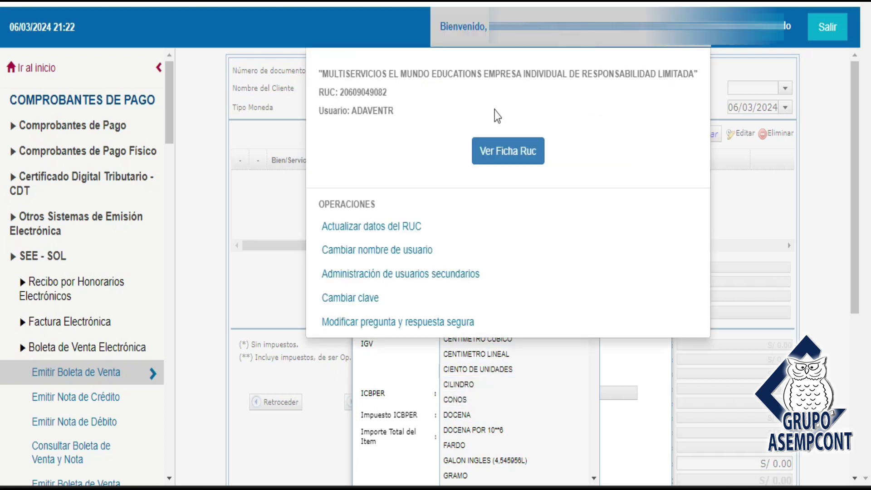
pyautogui.doubleClick(496, 127)
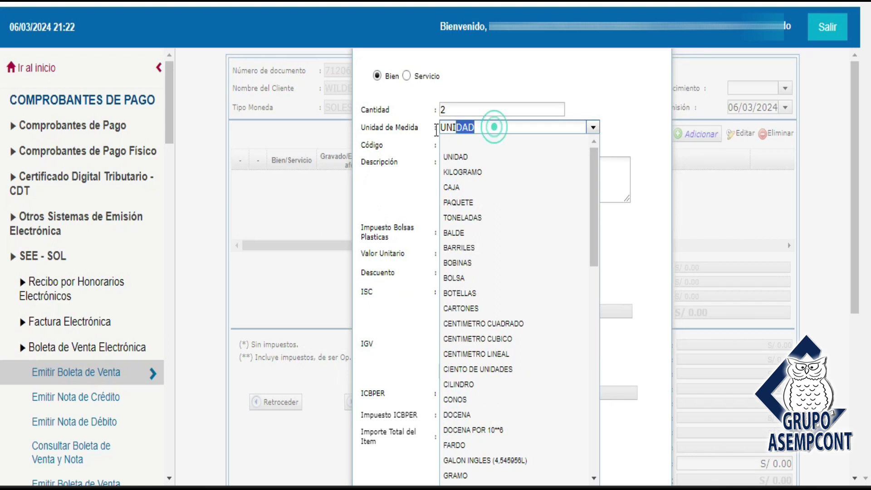
pyautogui.write('MILLARES')
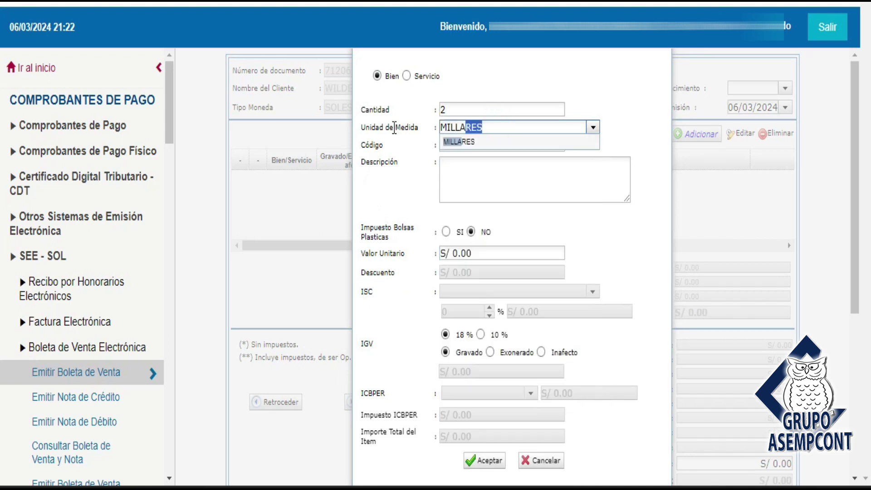
pyautogui.click(467, 142)
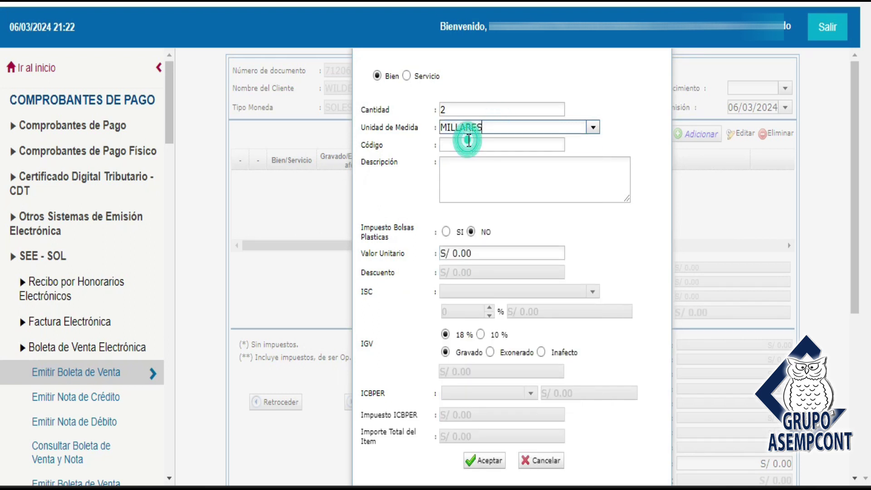
# Enter the description 'papel bond ultra copy tamaño a4' and select the 0.00 unit value
pyautogui.click(446, 145)
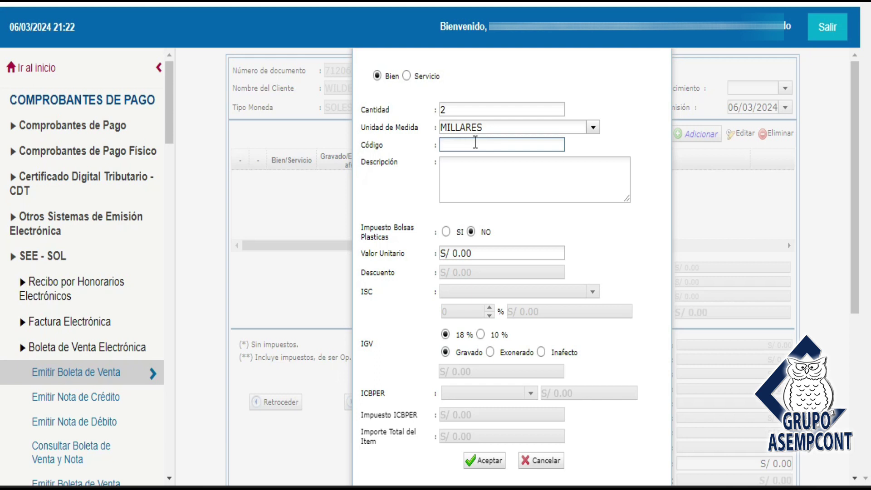
pyautogui.click(452, 173)
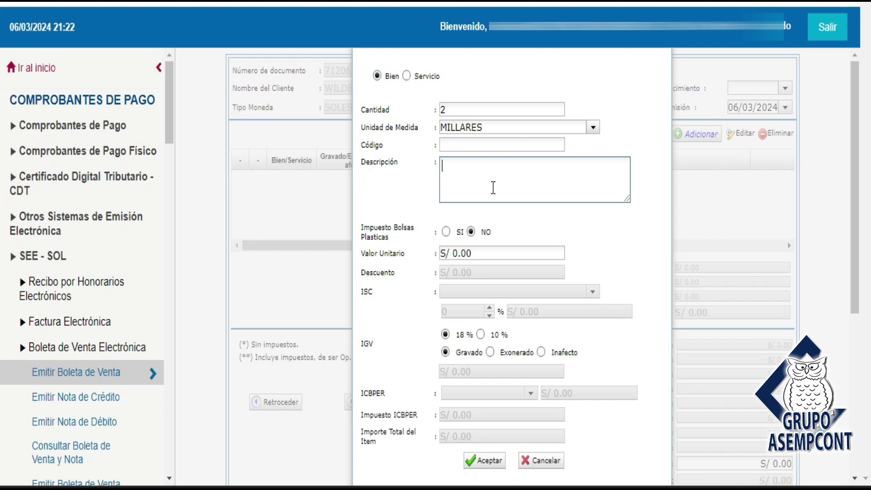
pyautogui.write('papel bond ultra c')
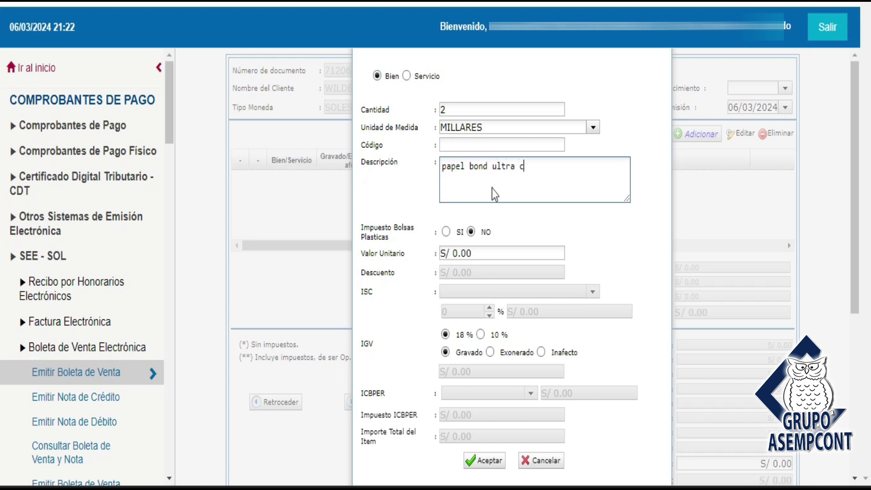
pyautogui.write('opy tamaño a4')
pyautogui.click(517, 192)
pyautogui.click(556, 192)
pyautogui.click(553, 195)
pyautogui.click(472, 253)
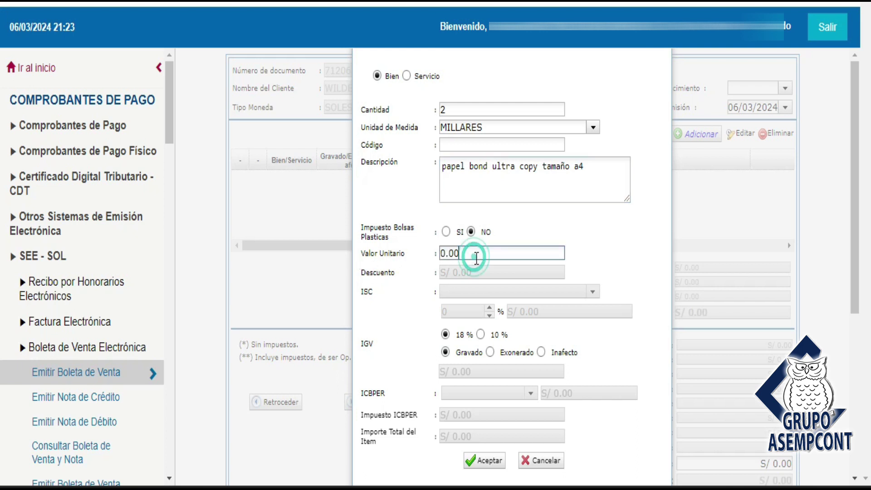
pyautogui.moveTo(472, 253); pyautogui.dragTo(434, 251)
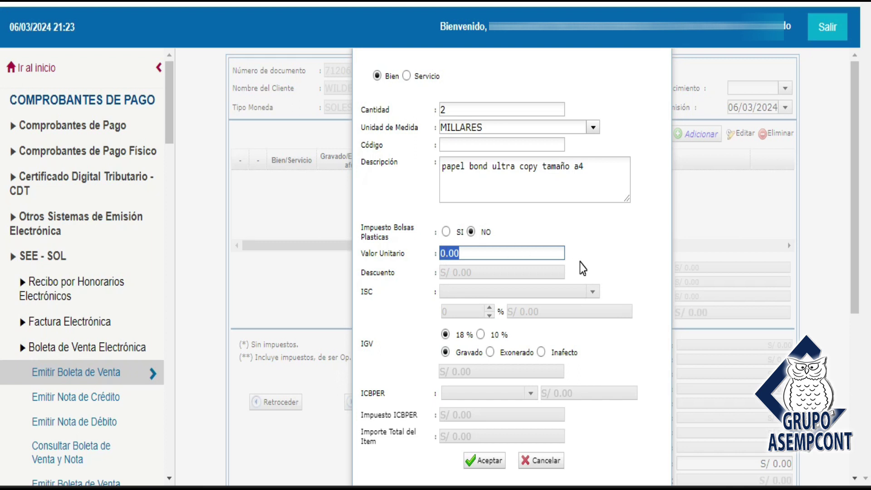
pyautogui.click(603, 245)
pyautogui.click(502, 254)
# Compute 35 ÷ 1.18 in Windows Calculator and copy the 29.66 result
pyautogui.hotkey('alt', 'Tab')
pyautogui.click(191, 201)
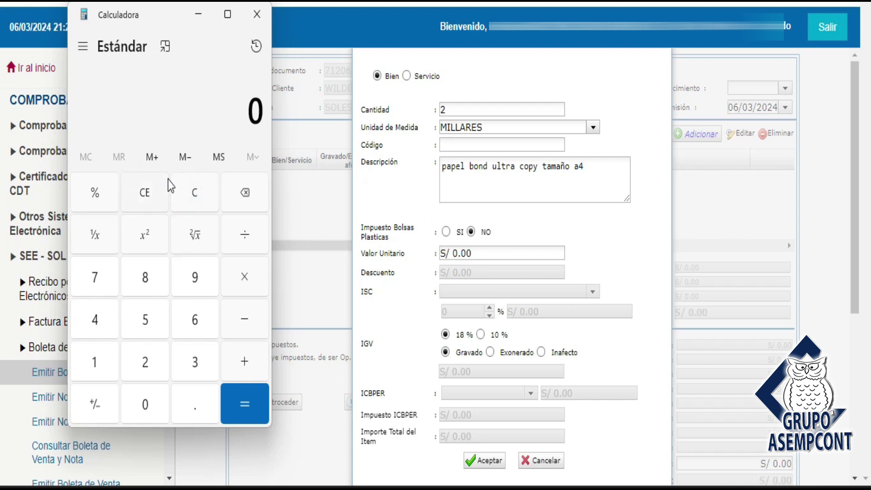
pyautogui.write('35')
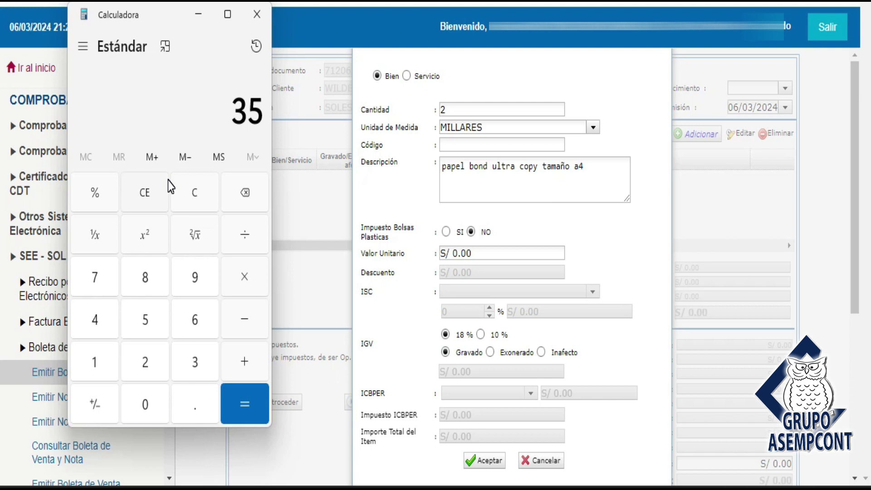
pyautogui.press('/')
pyautogui.write('1.18')
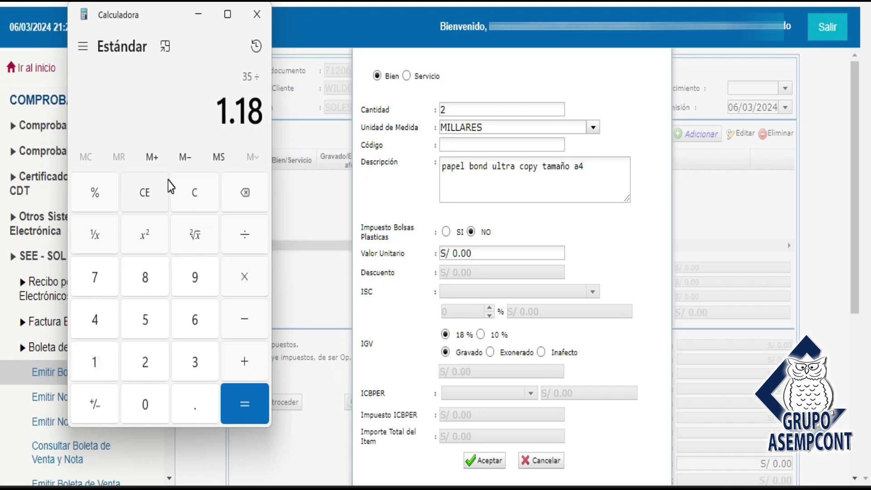
pyautogui.press('Return')
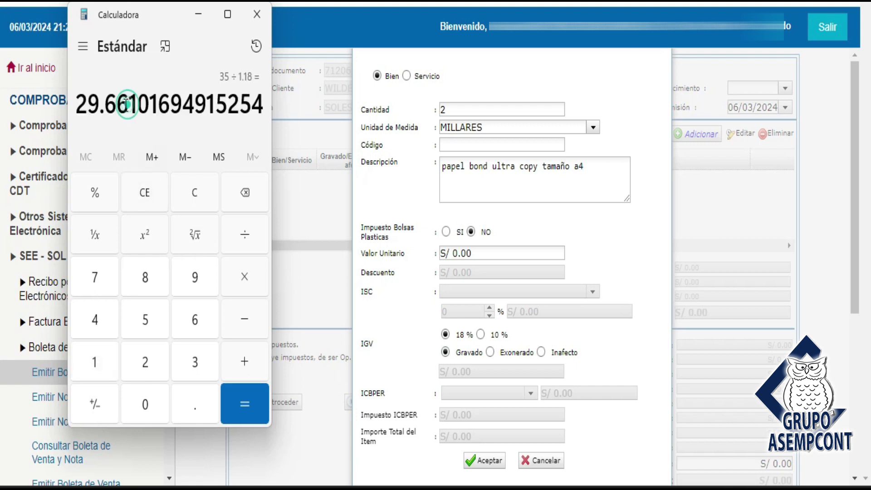
pyautogui.moveTo(129, 106); pyautogui.dragTo(61, 110)
pyautogui.hotkey('ctrl', 'c')
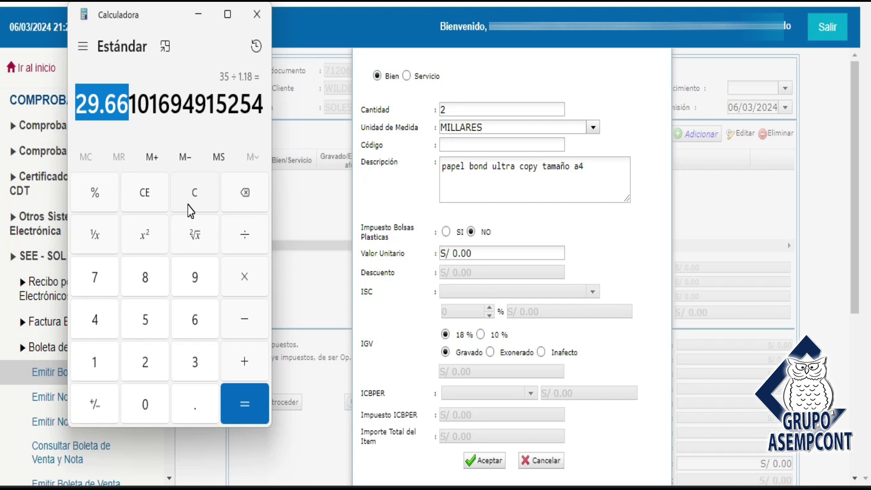
# Paste 29.66 as the unit value, giving IGV S/ 10.6776 and item total S/ 69.9976
pyautogui.click(486, 263)
pyautogui.click(476, 253)
pyautogui.doubleClick(476, 252)
pyautogui.hotkey('ctrl', 'v')
pyautogui.click(591, 248)
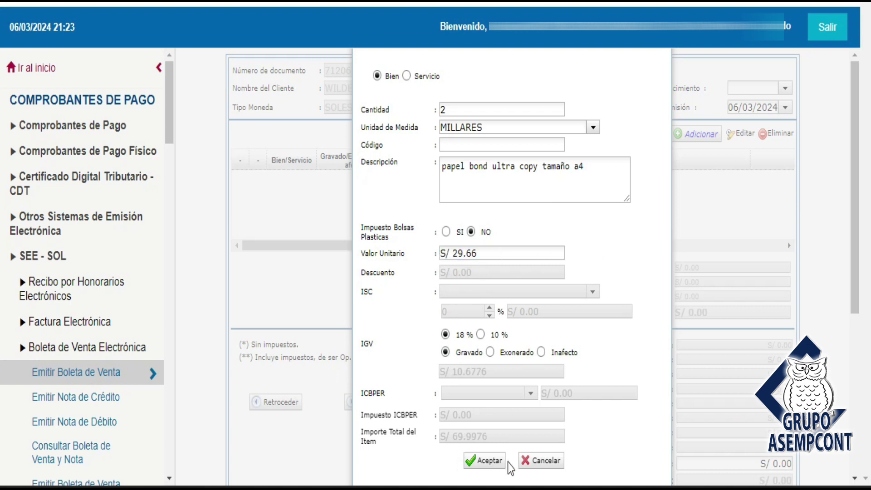
# Add the papel bond item to the boleta
pyautogui.click(476, 460)
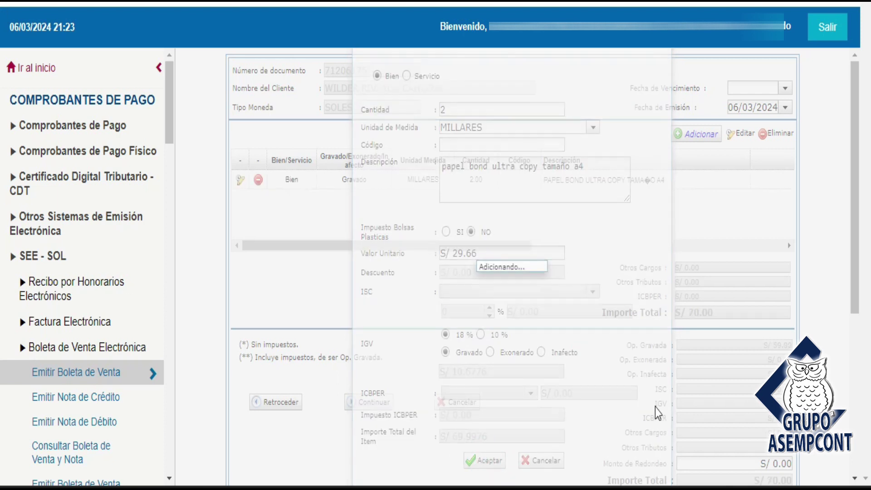
pyautogui.moveTo(852, 245); pyautogui.dragTo(856, 310)
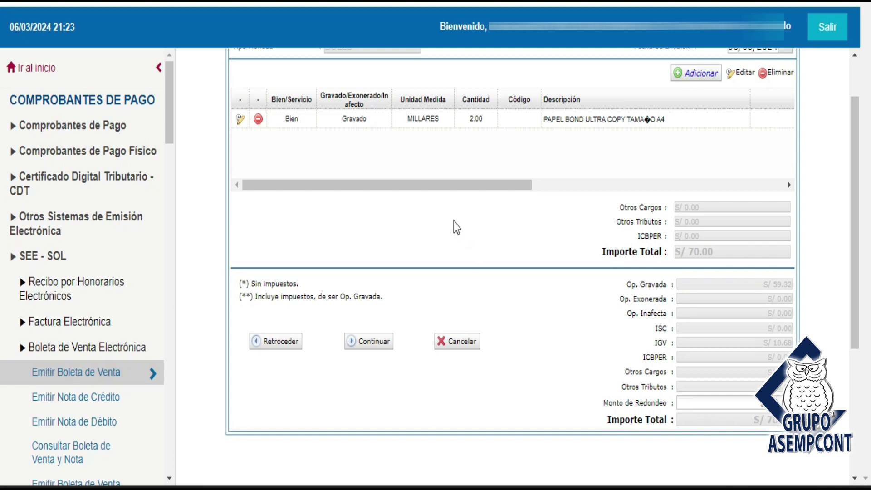
pyautogui.scroll(2, 862, 229)
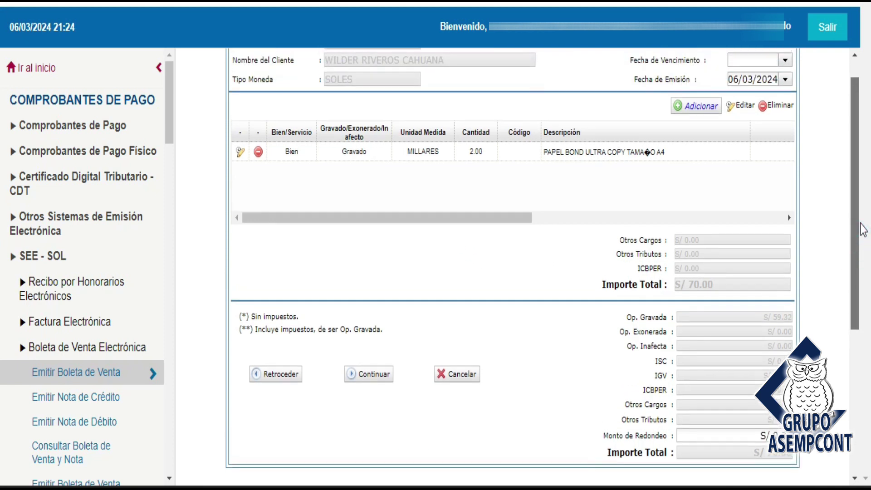
pyautogui.scroll(1, 863, 229)
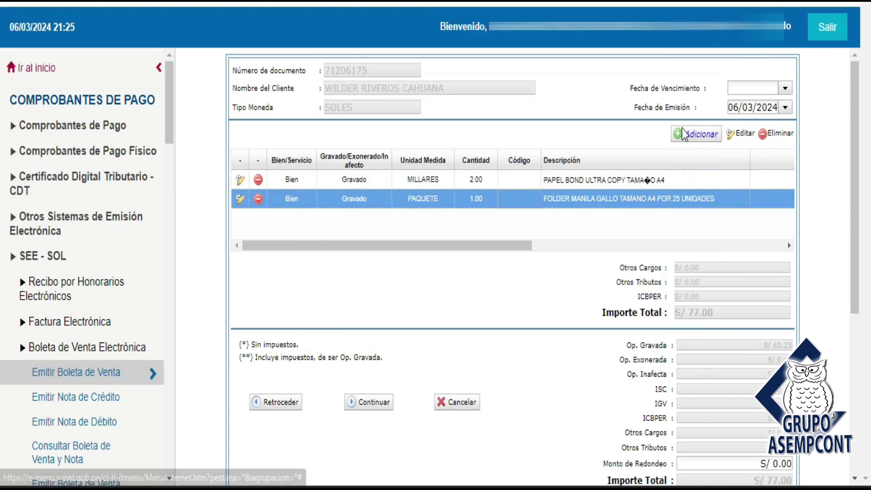
# Start an extra item, then cancel and confirm discarding it, leaving total S/ 77.00
pyautogui.click(692, 133)
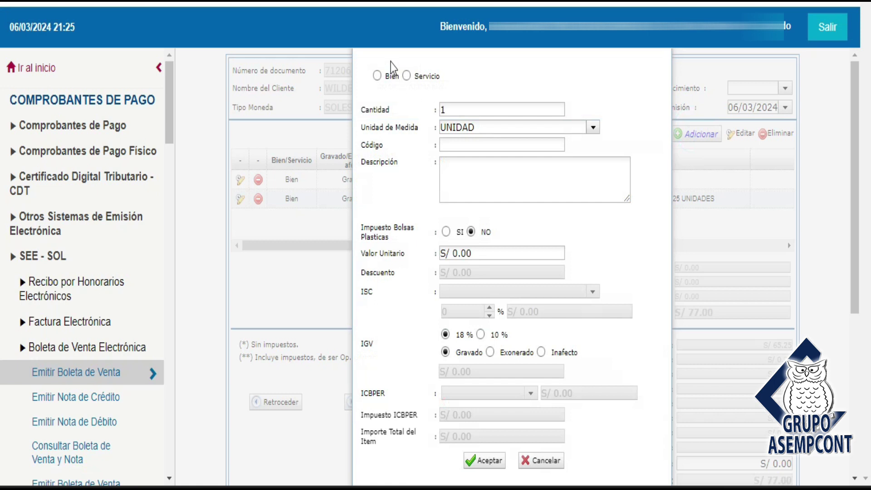
pyautogui.click(542, 460)
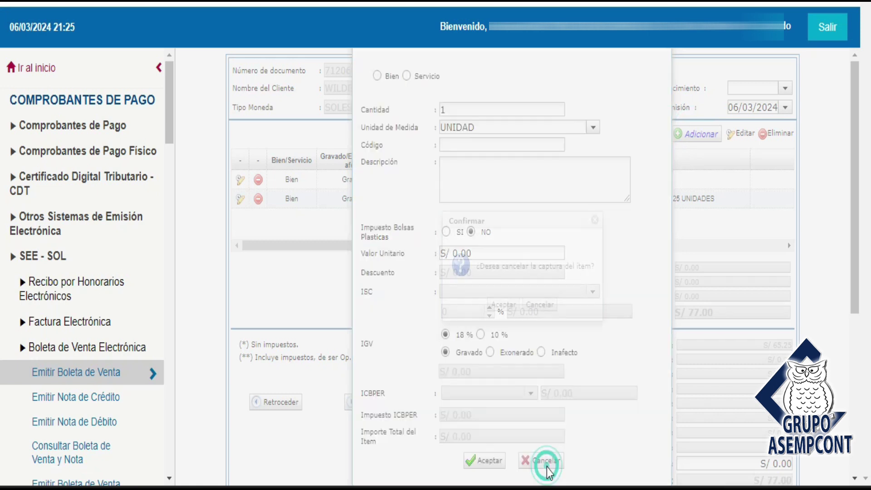
pyautogui.click(503, 305)
pyautogui.click(564, 277)
pyautogui.scroll(-1, 635, 252)
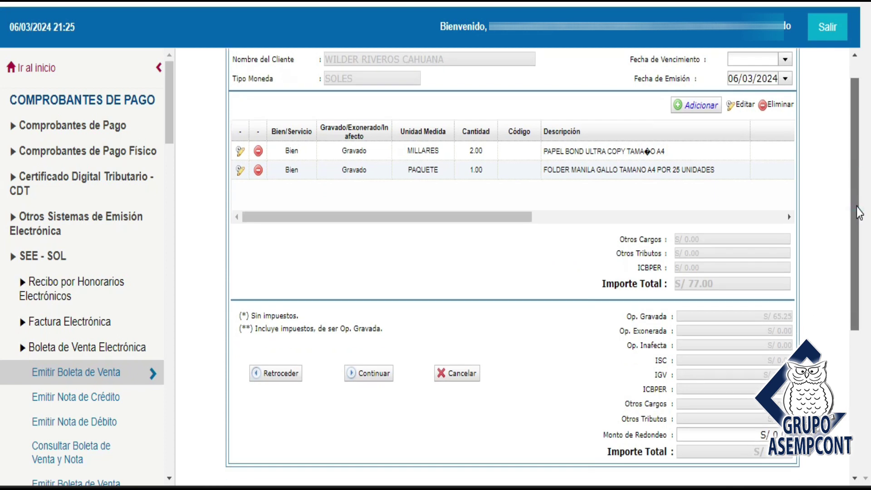
# Continue past items and observations, reviewing the preliminary boleta: Op. Gravada S/ 65.25, IGV S/ 11.75, total S/ 77.00
pyautogui.click(374, 394)
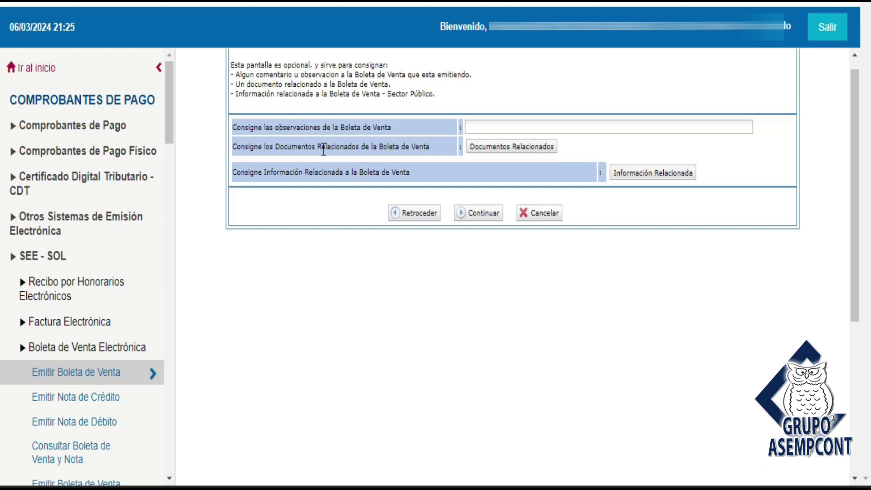
pyautogui.click(475, 213)
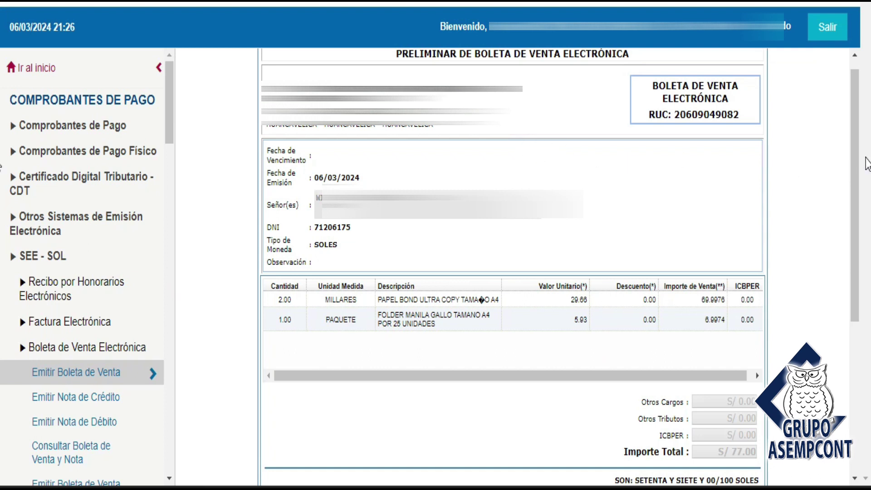
pyautogui.moveTo(857, 160)
pyautogui.mouseDown()
pyautogui.moveTo(851, 307)
pyautogui.moveTo(854, 150)
pyautogui.mouseUp()
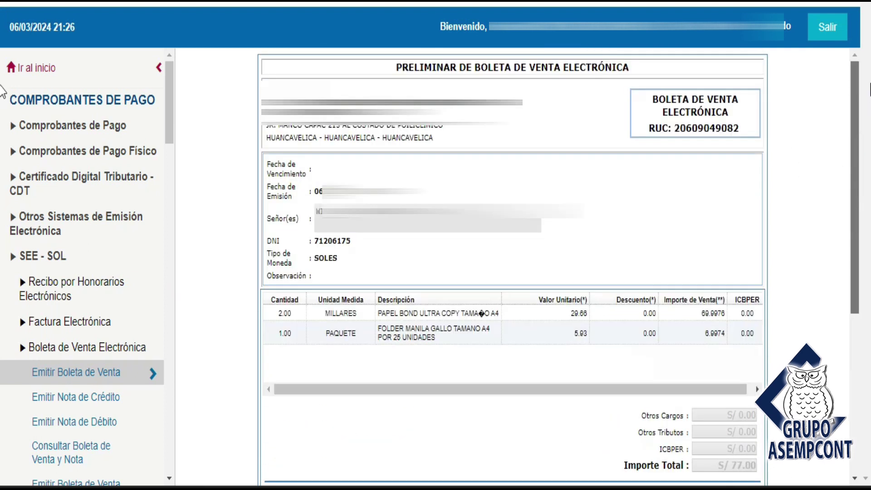
pyautogui.moveTo(397, 68); pyautogui.dragTo(632, 69)
pyautogui.click(621, 199)
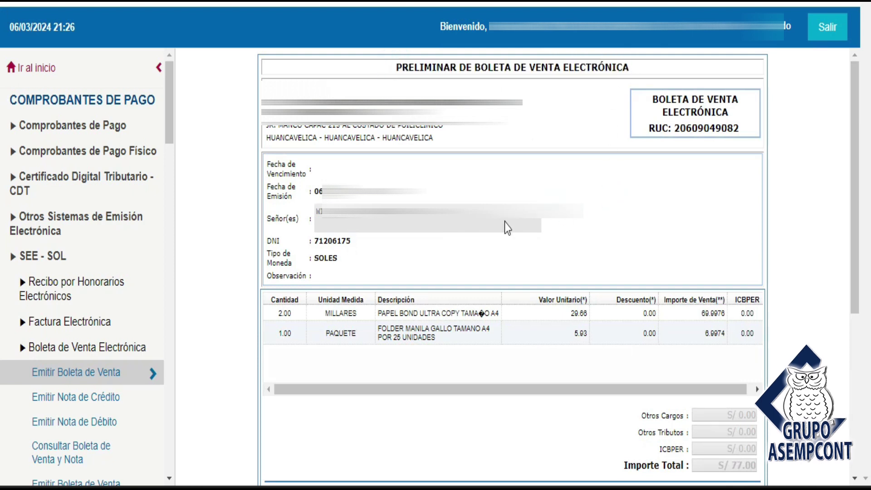
pyautogui.moveTo(855, 153); pyautogui.dragTo(840, 311)
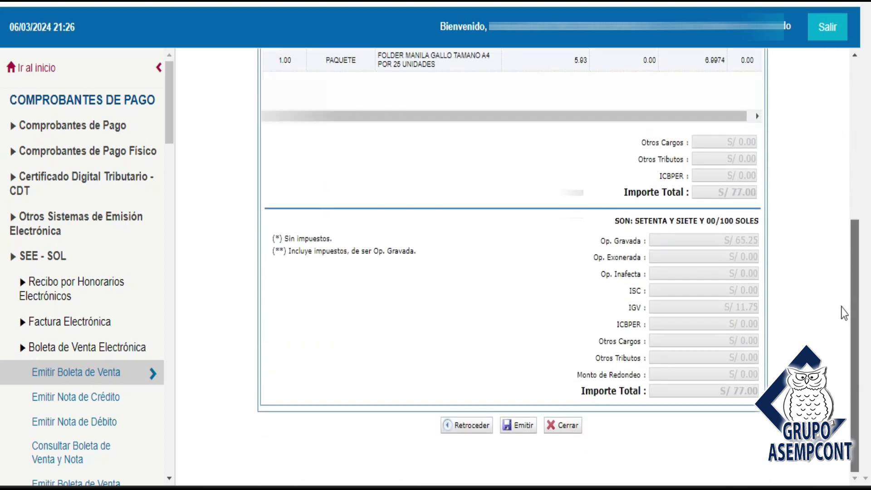
pyautogui.moveTo(860, 435); pyautogui.dragTo(385, 172)
pyautogui.tripleClick(346, 209)
pyautogui.click(461, 241)
pyautogui.moveTo(861, 211); pyautogui.dragTo(845, 389)
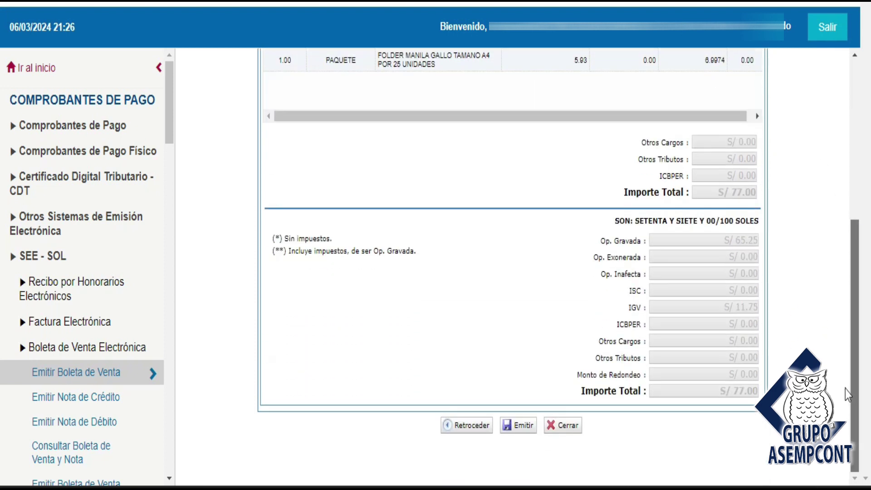
# Issue and confirm the boleta, then check its assigned number EB01-33
pyautogui.click(516, 430)
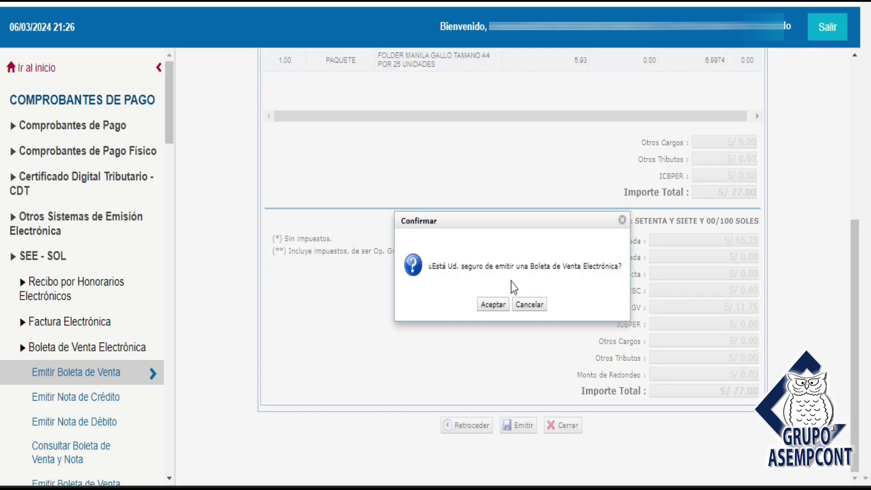
pyautogui.click(492, 308)
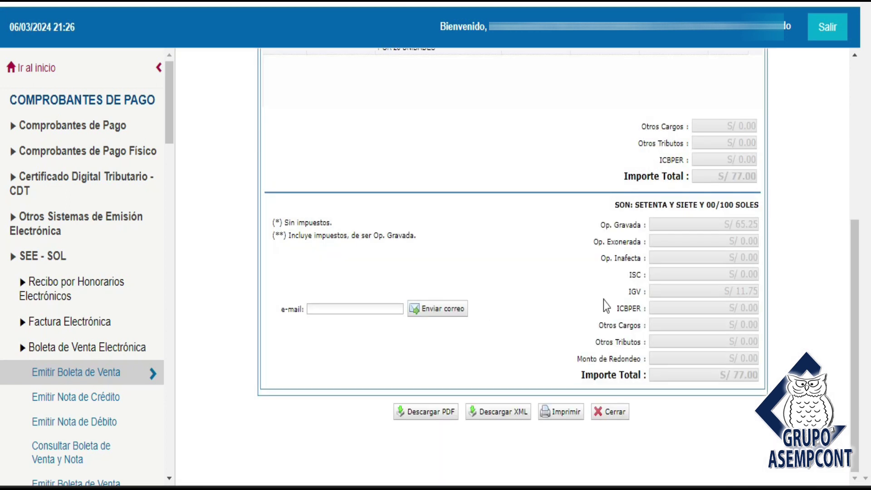
pyautogui.moveTo(854, 340); pyautogui.dragTo(855, 182)
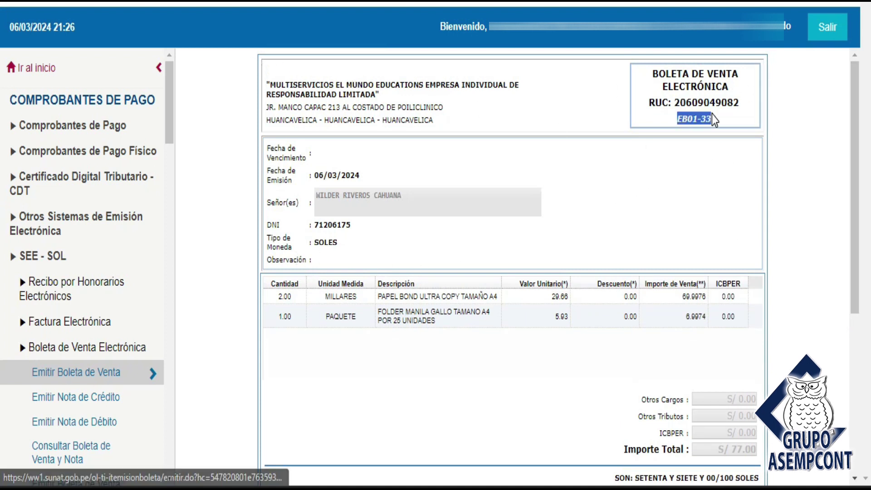
pyautogui.moveTo(698, 122); pyautogui.dragTo(676, 120)
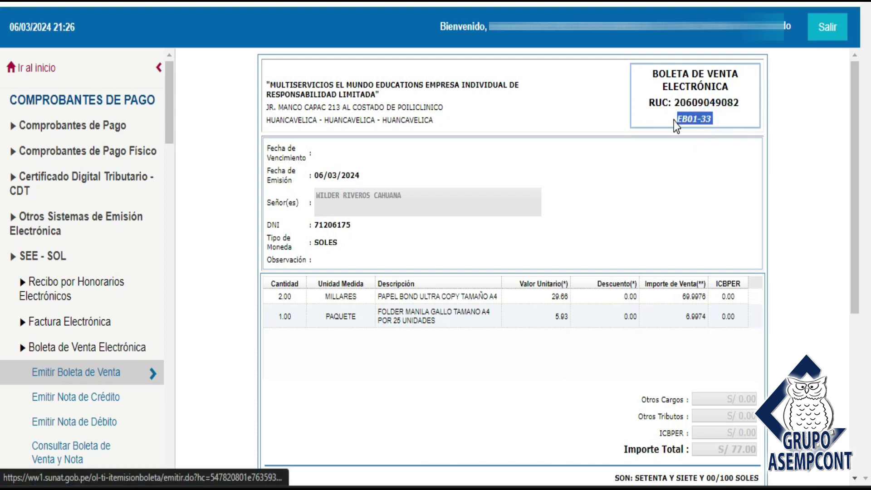
pyautogui.moveTo(852, 168); pyautogui.dragTo(866, 317)
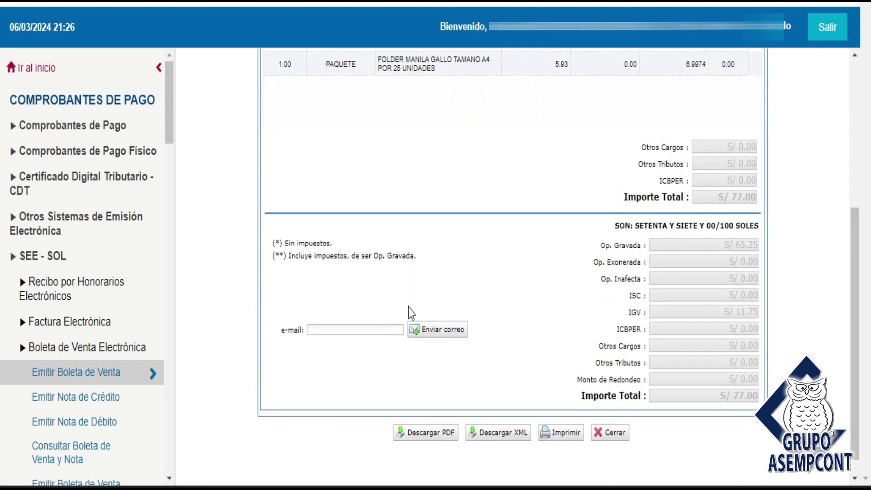
# E-mail boleta EB01-33 to the client's e-mail address and accept the sent confirmation
pyautogui.click(326, 330)
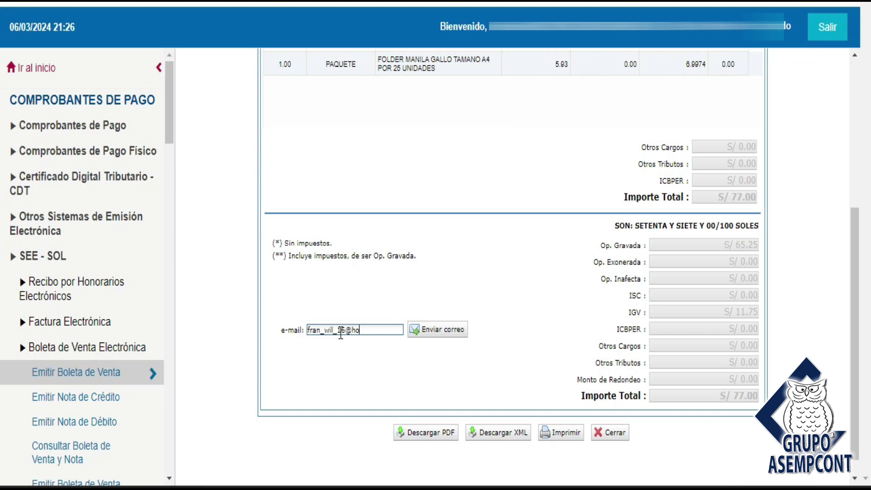
pyautogui.write('mail.com')
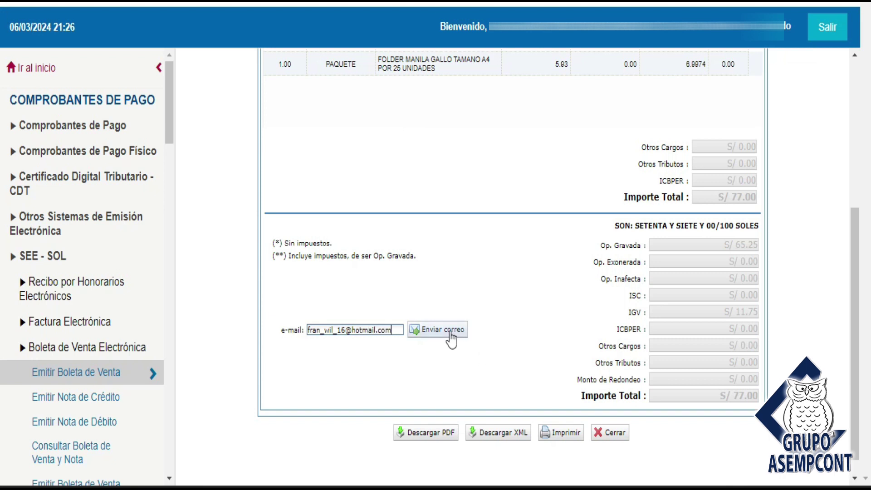
pyautogui.click(449, 330)
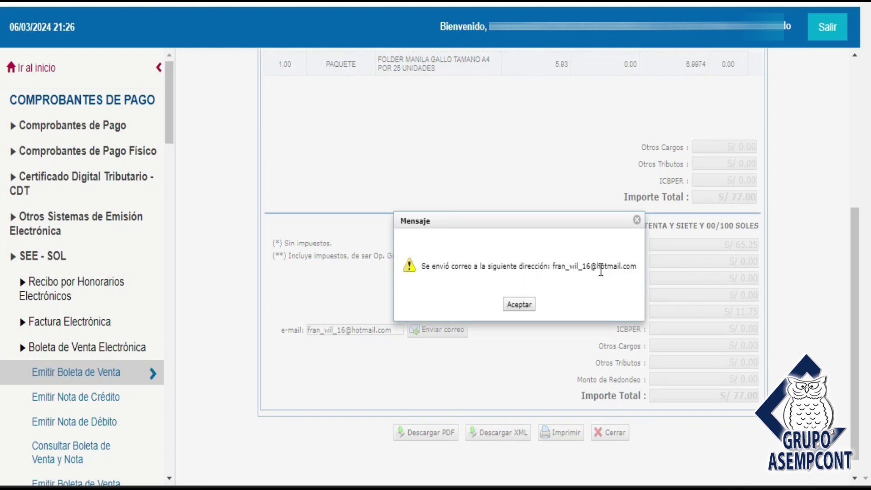
pyautogui.click(525, 304)
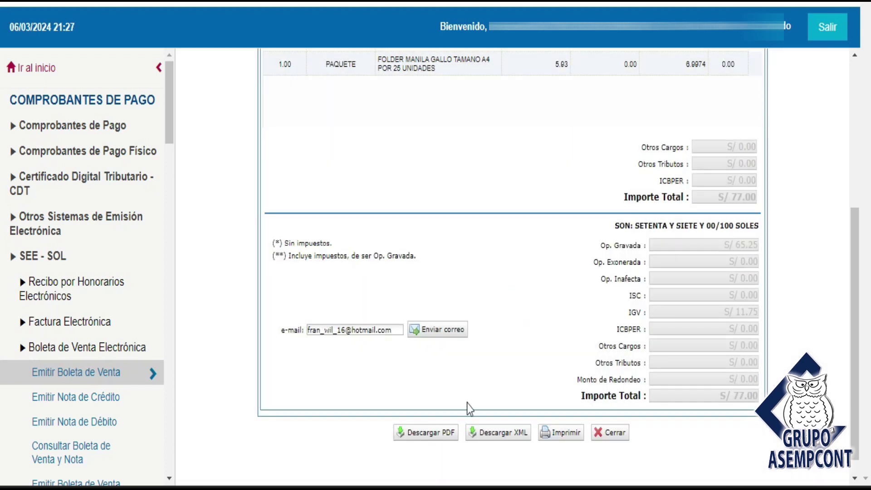
pyautogui.click(425, 432)
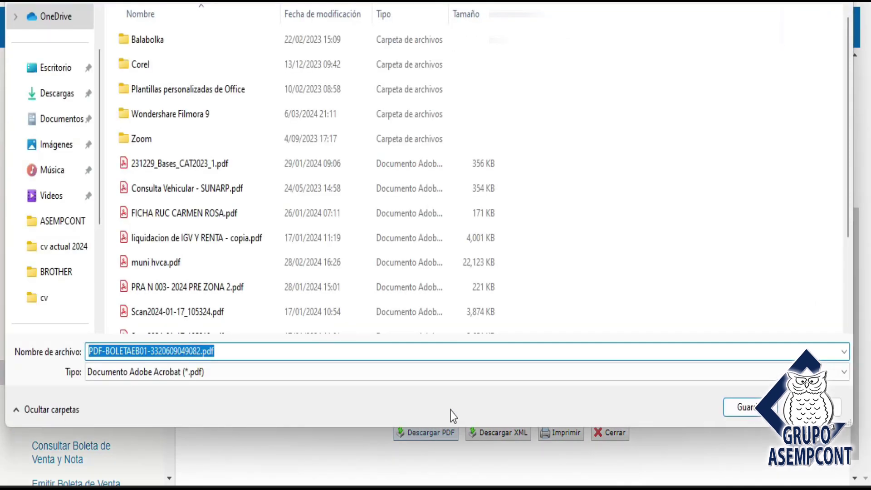
pyautogui.click(738, 408)
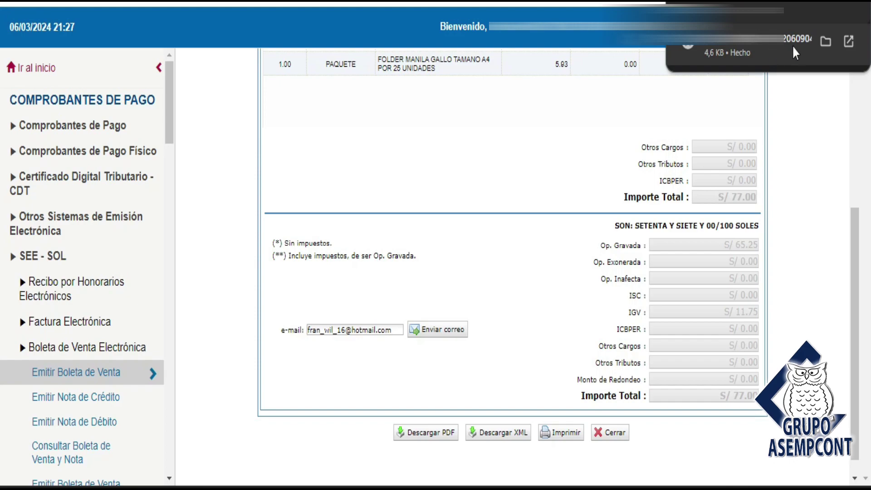
pyautogui.click(754, 45)
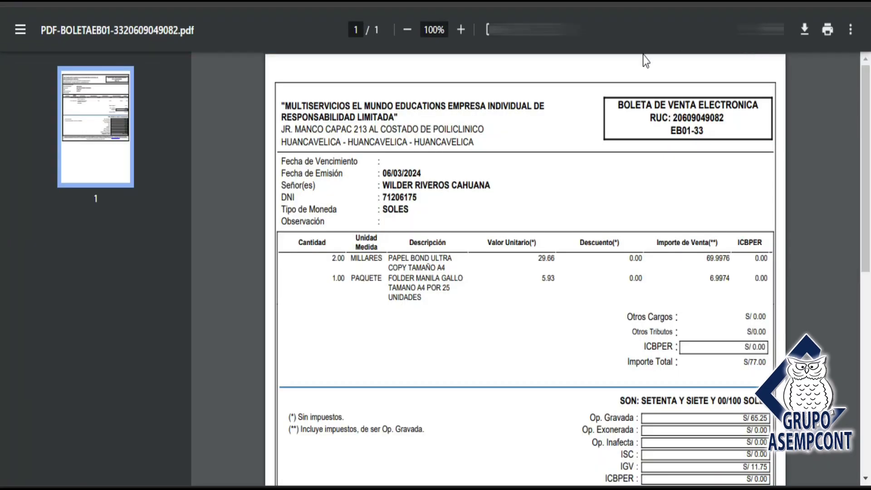
pyautogui.scroll(-5, 866, 241)
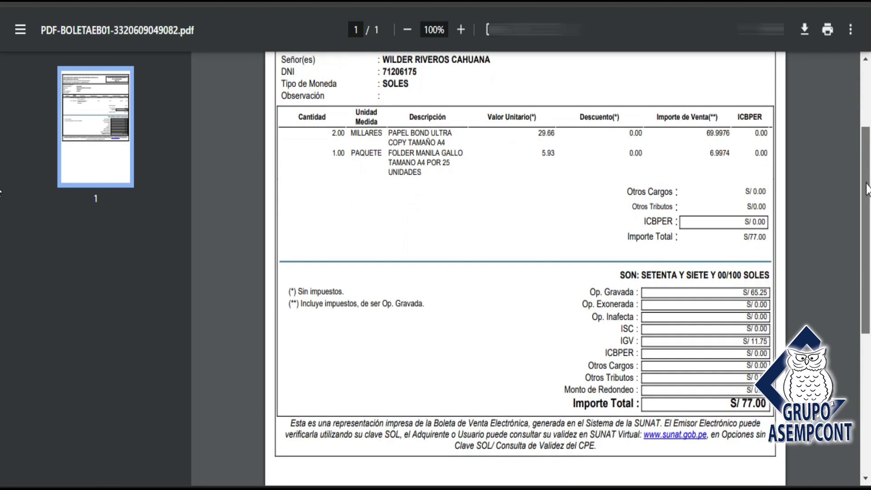
pyautogui.scroll(5, 866, 240)
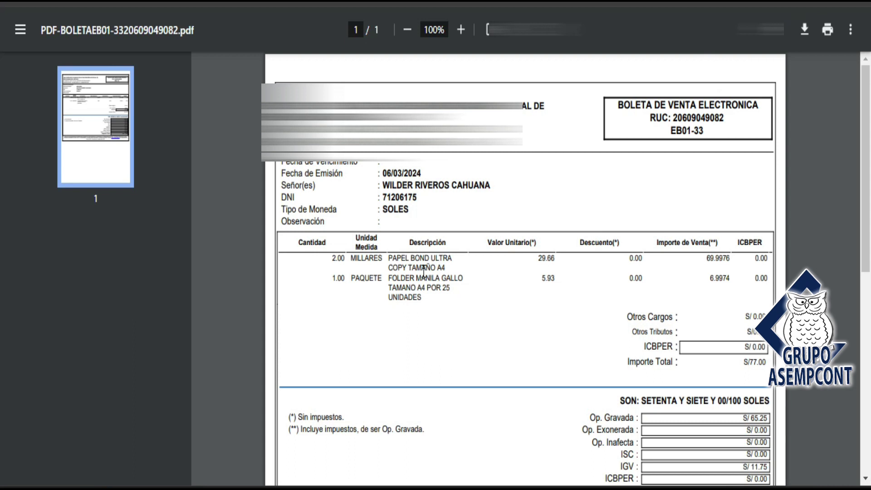
pyautogui.moveTo(177, 466)
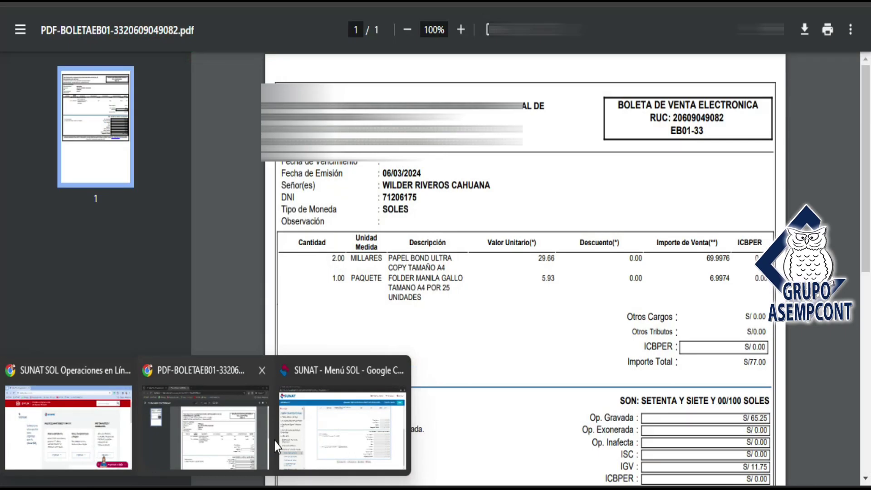
pyautogui.click(217, 442)
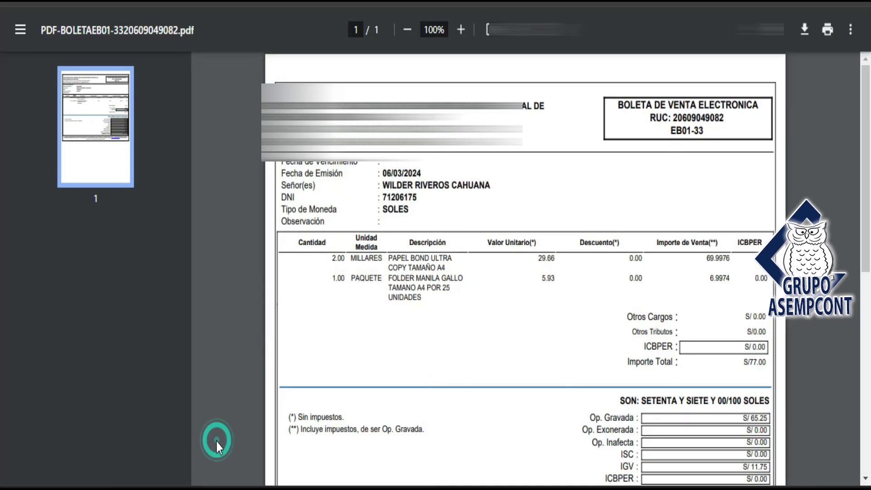
# Switch back to the SUNAT Menú SOL window and review the boleta's two items and S/ 77.00 total
pyautogui.moveTo(263, 430)
pyautogui.click(321, 426)
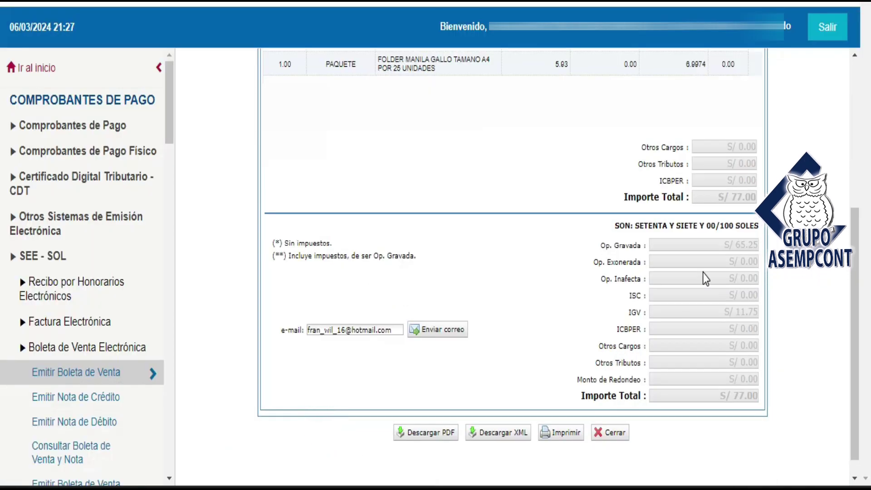
pyautogui.scroll(5, 858, 300)
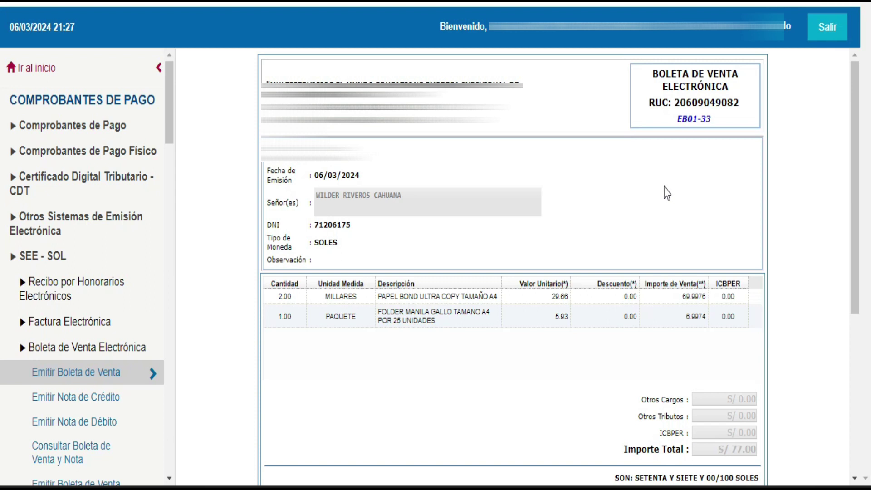
pyautogui.scroll(-5, 667, 195)
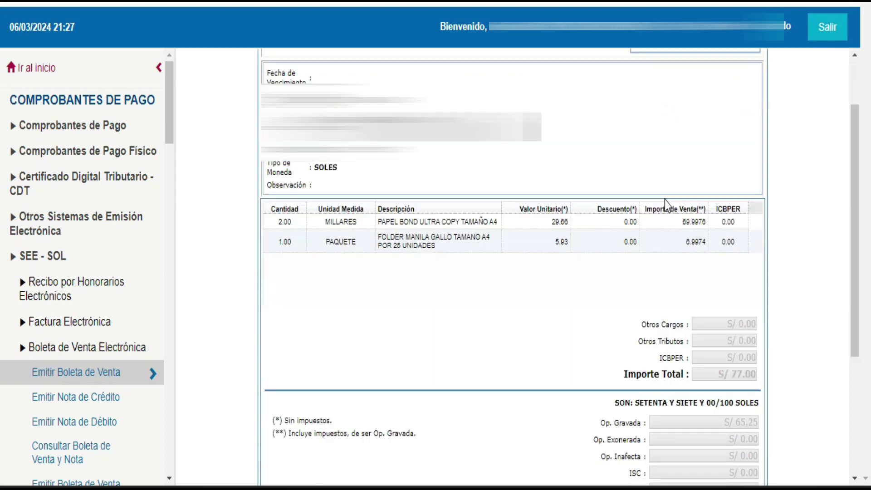